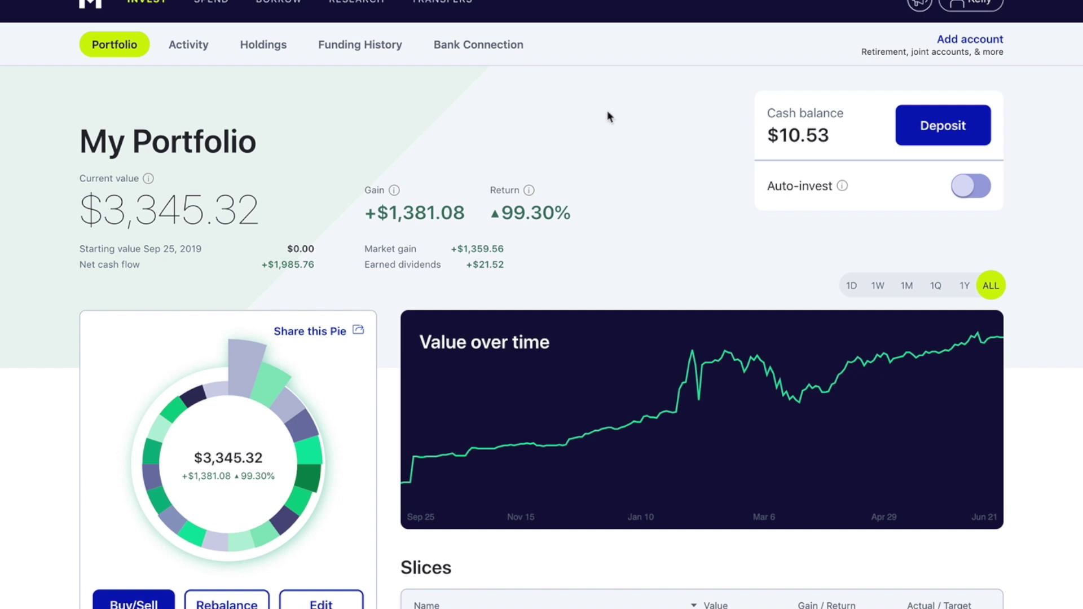
{"action": "left_click", "coordinate": [195, 48]}
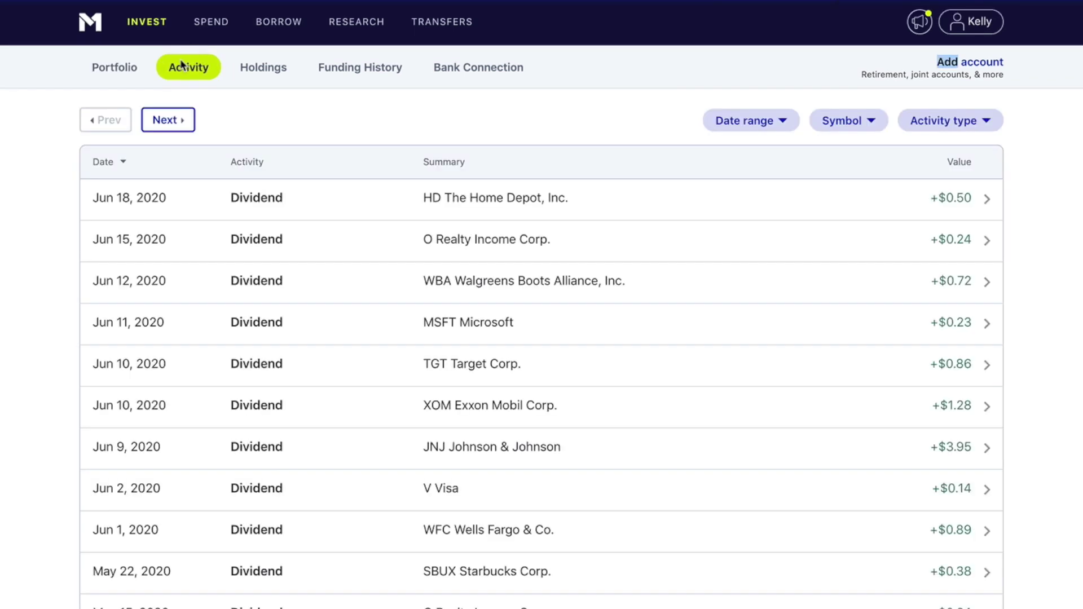
{"action": "scroll", "coordinate": [12, 202], "scroll_direction": "down", "scroll_amount": 3}
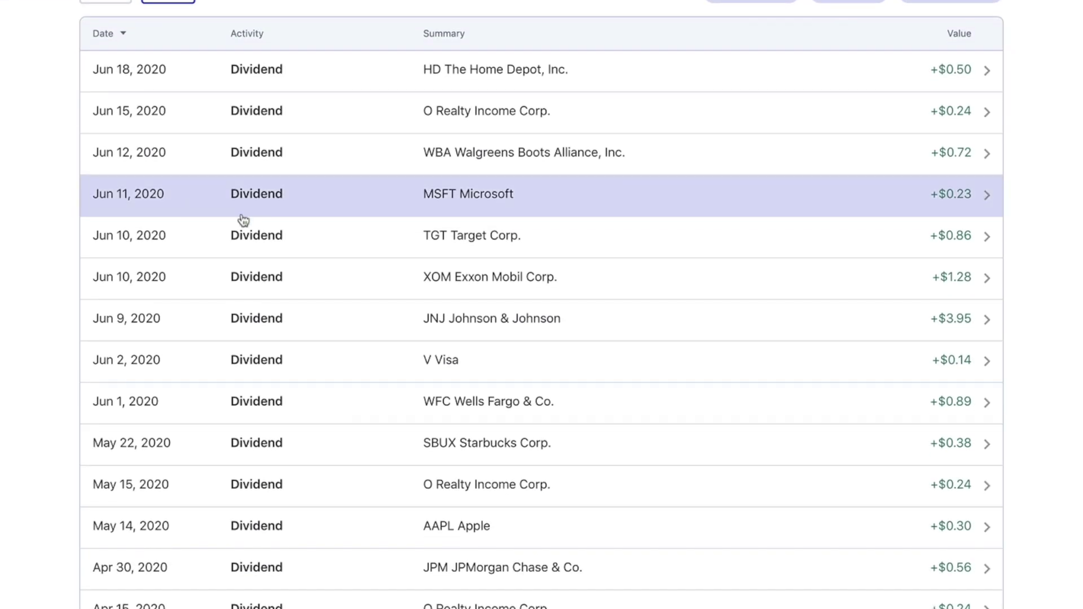
{"action": "scroll", "coordinate": [460, 220], "scroll_direction": "up", "scroll_amount": 3}
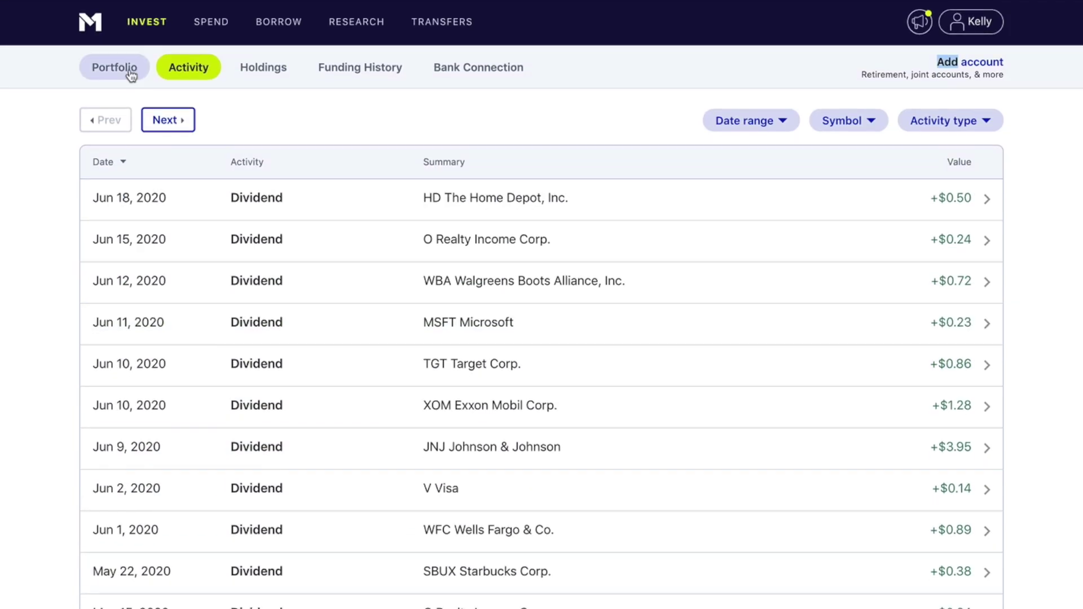
{"action": "left_click", "coordinate": [99, 35]}
{"action": "scroll", "coordinate": [14, 165], "scroll_direction": "down", "scroll_amount": 3}
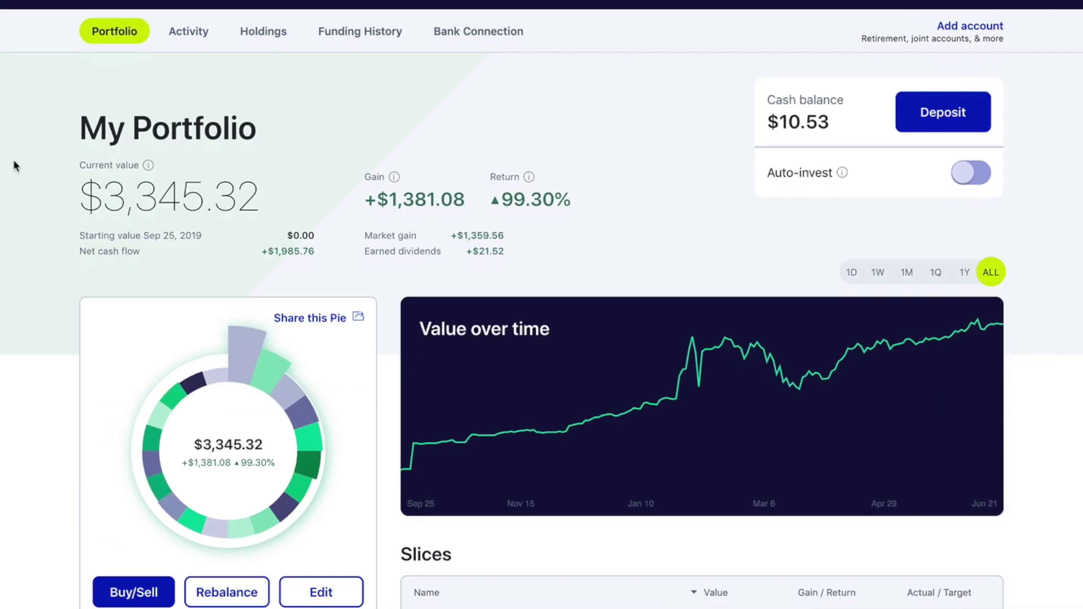
{"action": "scroll", "coordinate": [12, 159], "scroll_direction": "down", "scroll_amount": 3}
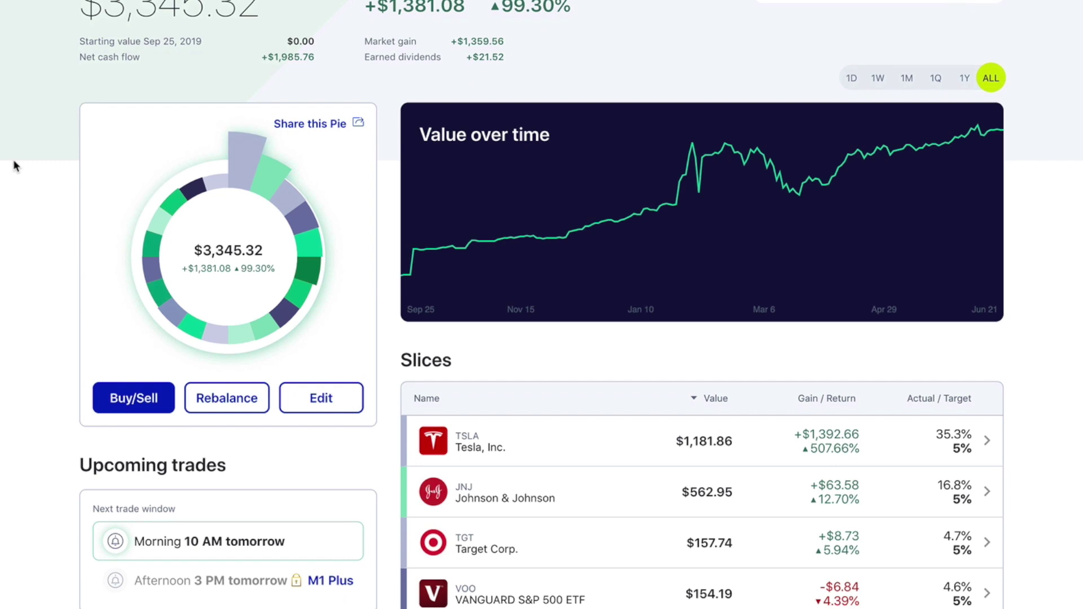
{"action": "scroll", "coordinate": [14, 162], "scroll_direction": "down", "scroll_amount": 1}
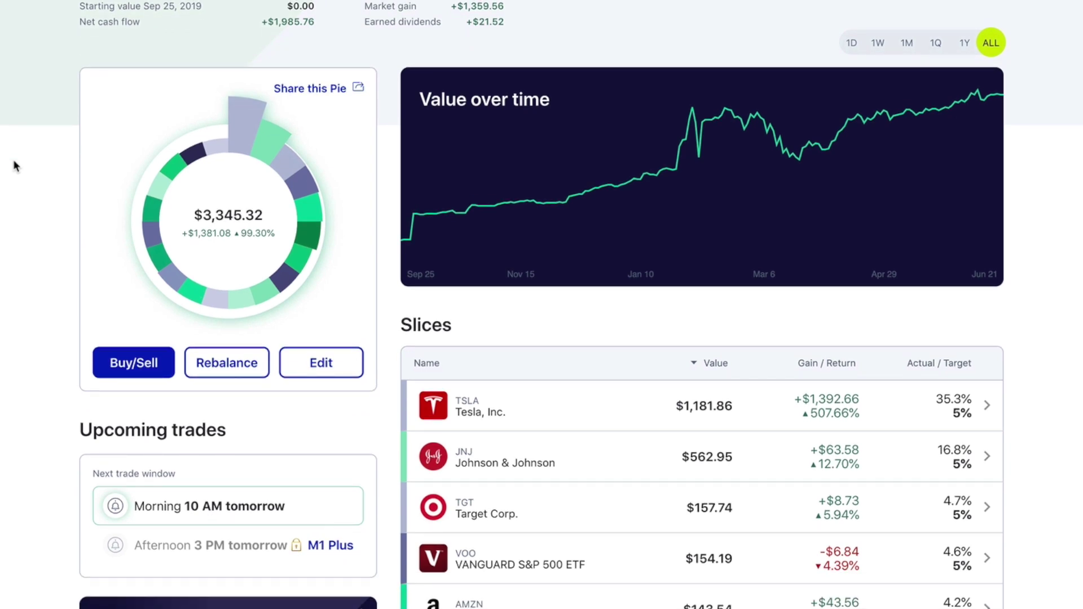
{"action": "scroll", "coordinate": [14, 164], "scroll_direction": "down", "scroll_amount": 5}
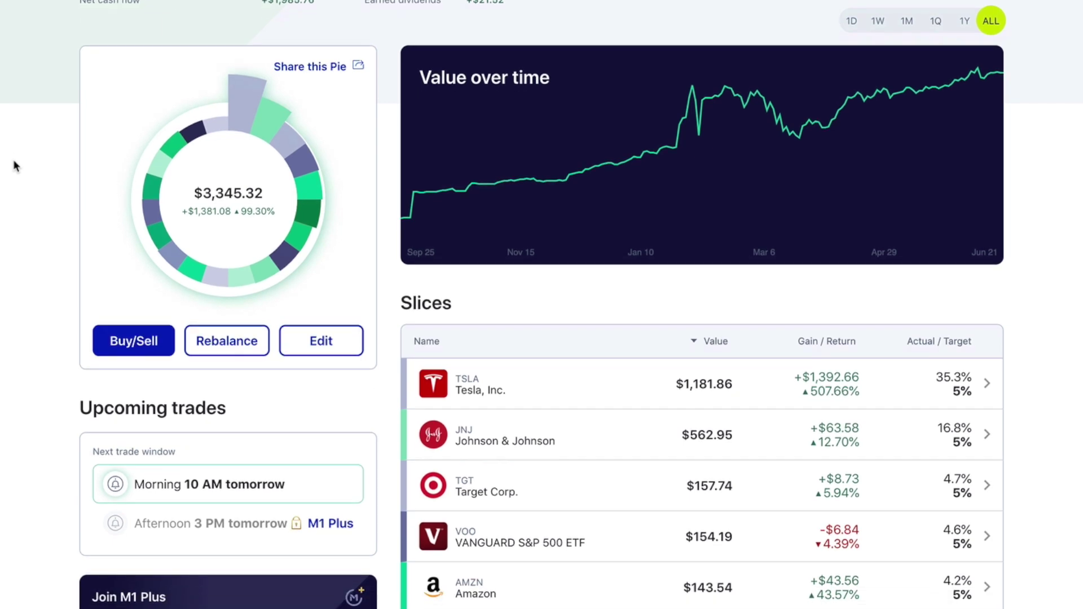
{"action": "scroll", "coordinate": [14, 163], "scroll_direction": "down", "scroll_amount": 3}
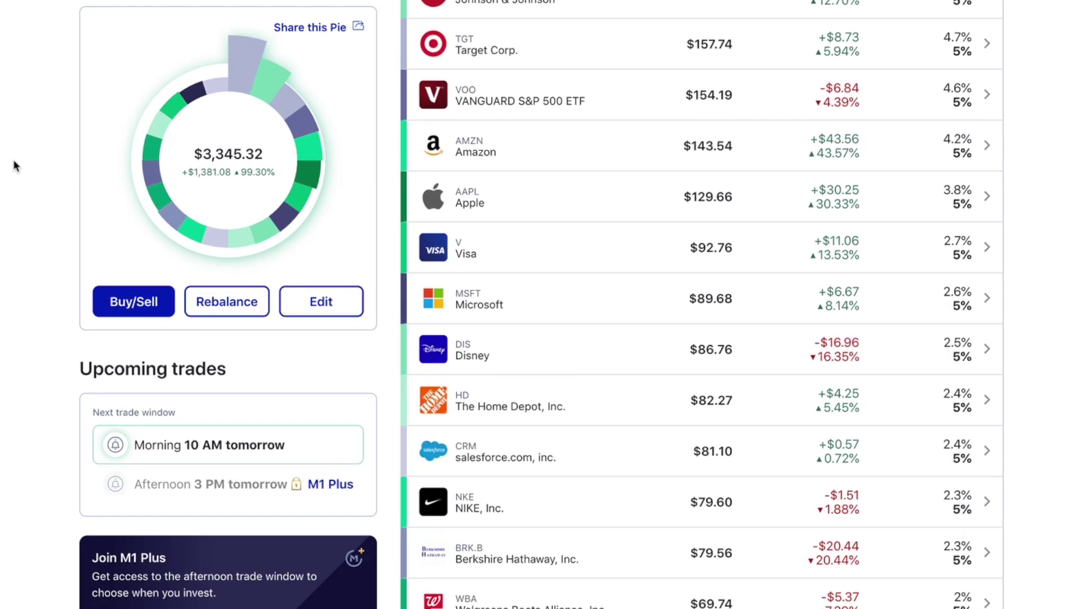
{"action": "scroll", "coordinate": [14, 164], "scroll_direction": "down", "scroll_amount": 6}
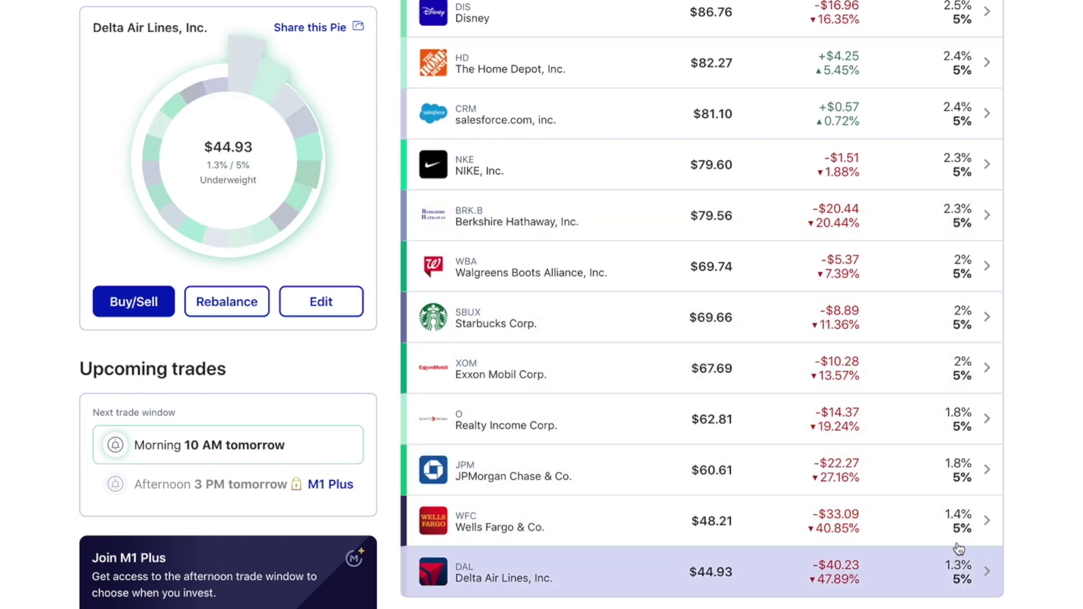
{"action": "scroll", "coordinate": [959, 311], "scroll_direction": "up", "scroll_amount": 4}
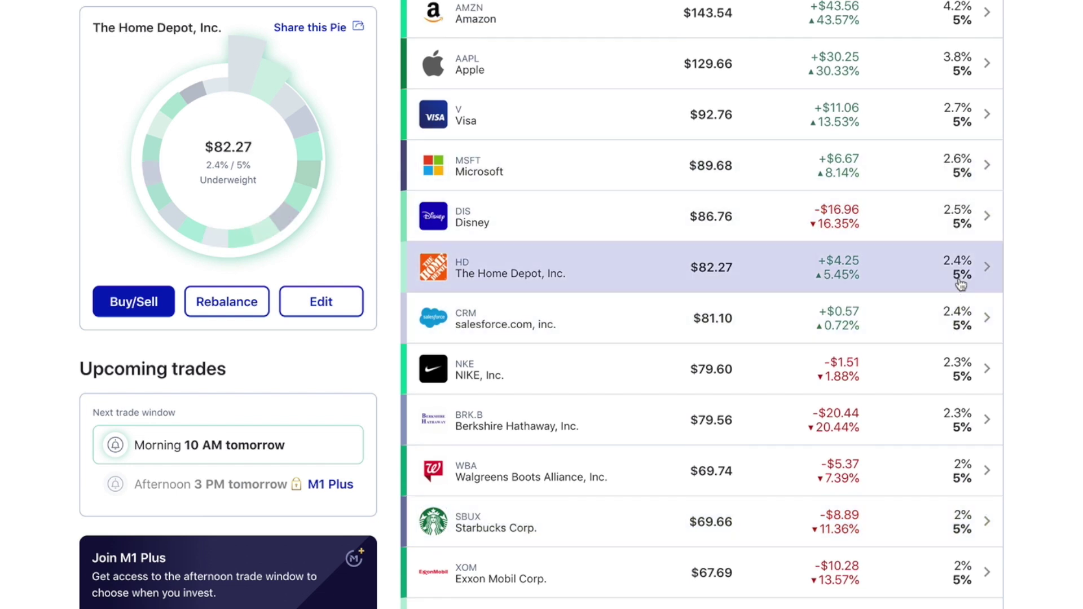
{"action": "scroll", "coordinate": [1039, 284], "scroll_direction": "up", "scroll_amount": 6}
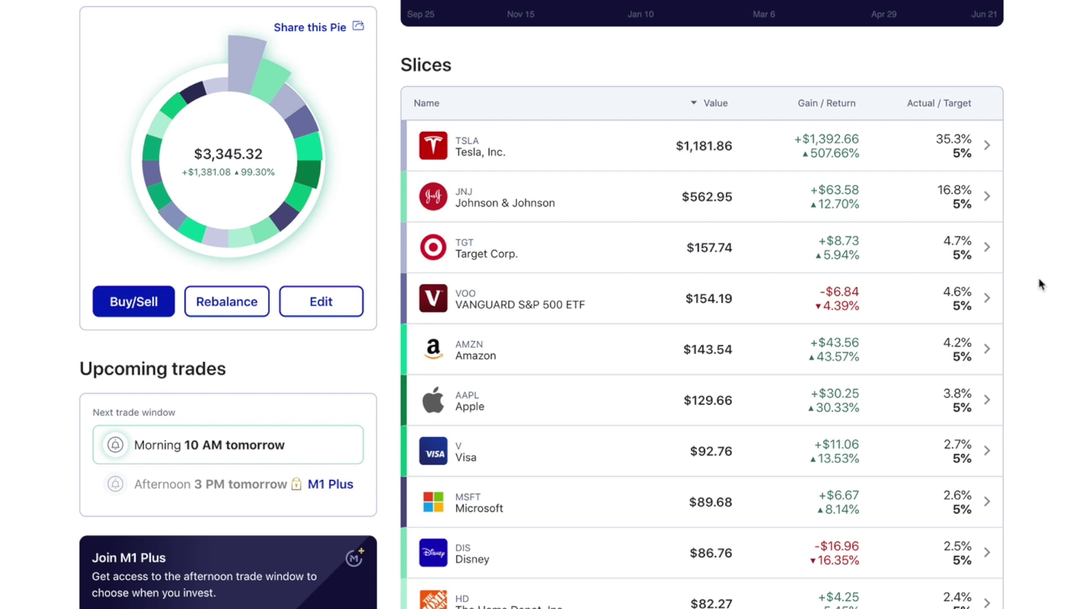
{"action": "scroll", "coordinate": [1041, 284], "scroll_direction": "up", "scroll_amount": 1}
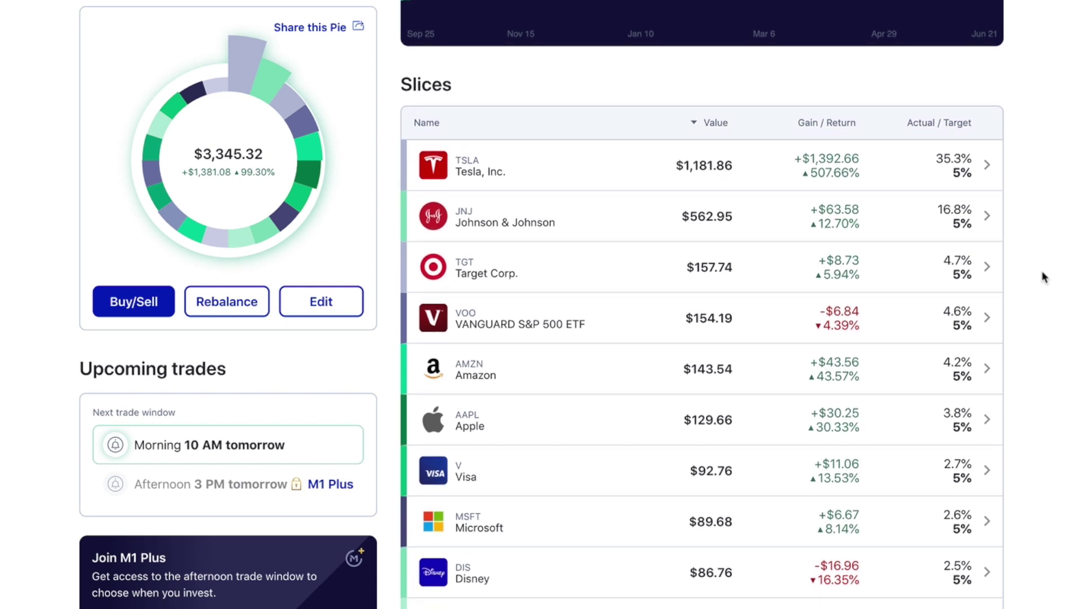
{"action": "scroll", "coordinate": [1043, 276], "scroll_direction": "up", "scroll_amount": 2}
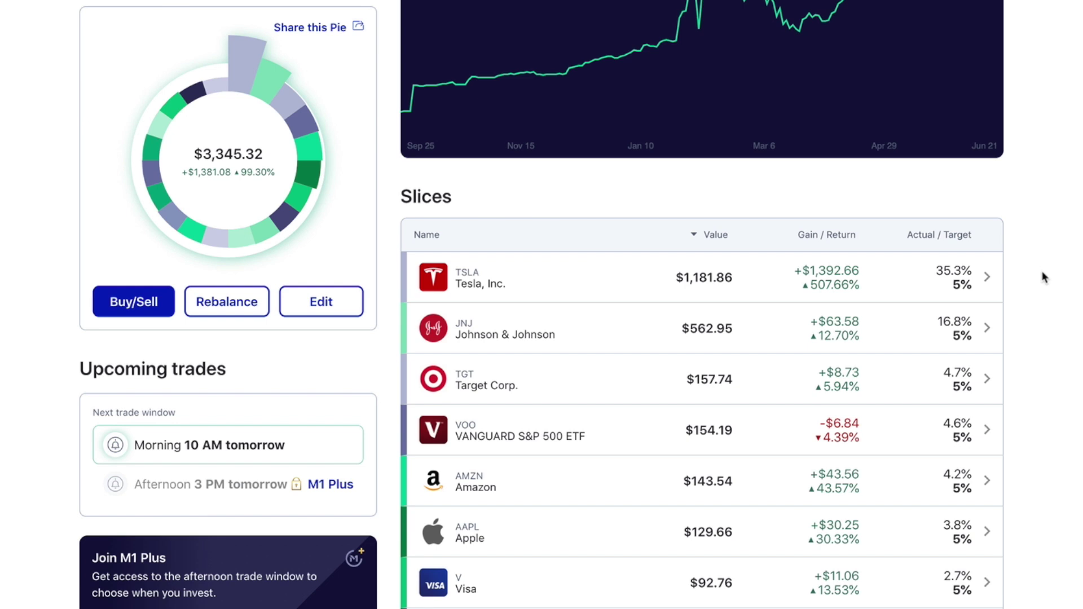
{"action": "scroll", "coordinate": [1044, 276], "scroll_direction": "down", "scroll_amount": 2}
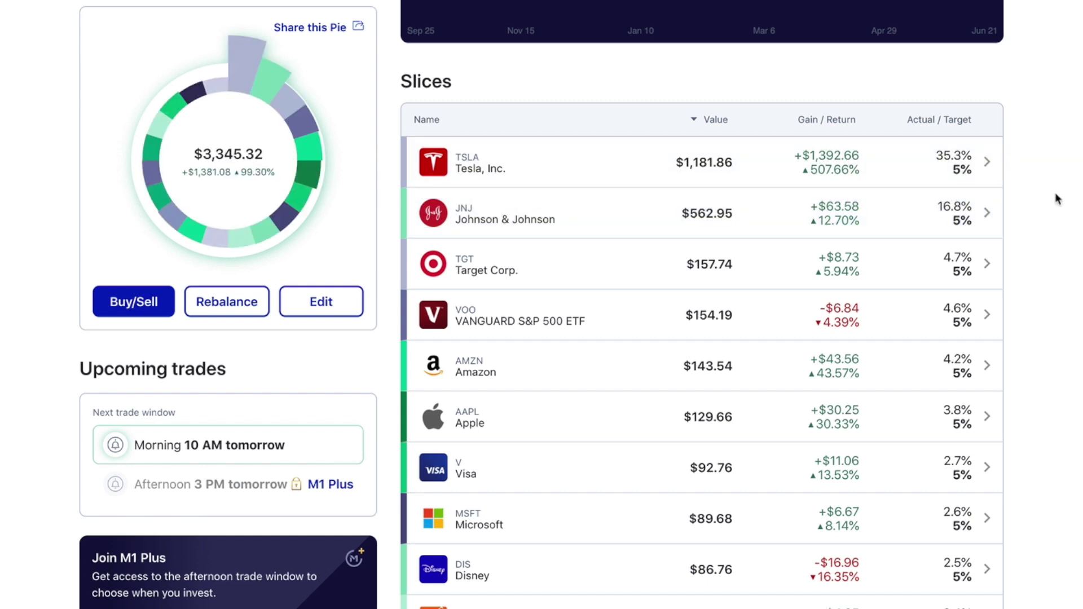
{"action": "scroll", "coordinate": [1024, 234], "scroll_direction": "down", "scroll_amount": 1}
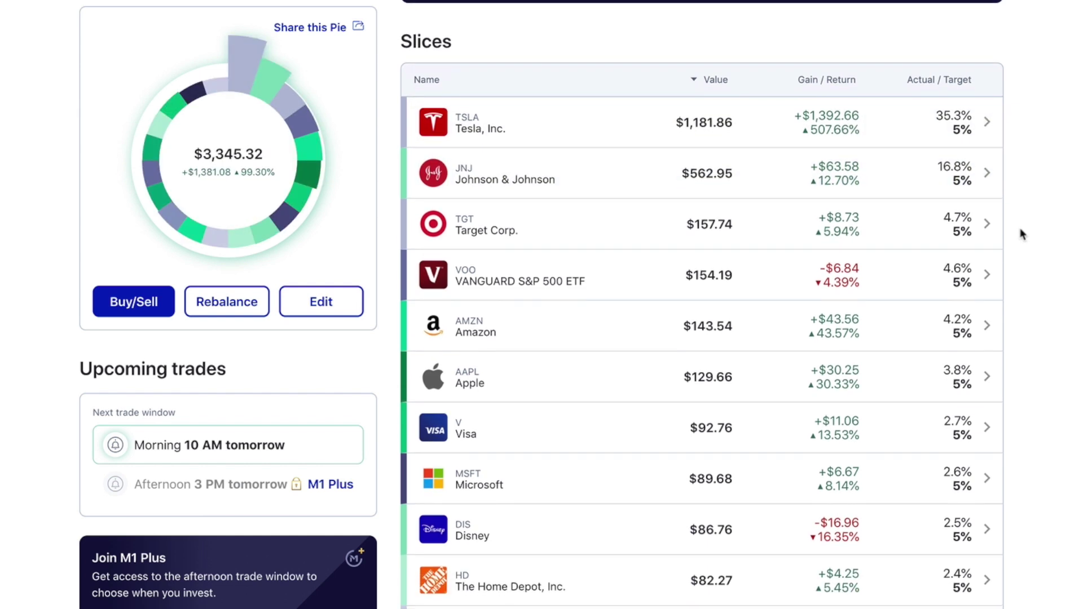
{"action": "scroll", "coordinate": [1024, 234], "scroll_direction": "up", "scroll_amount": 1}
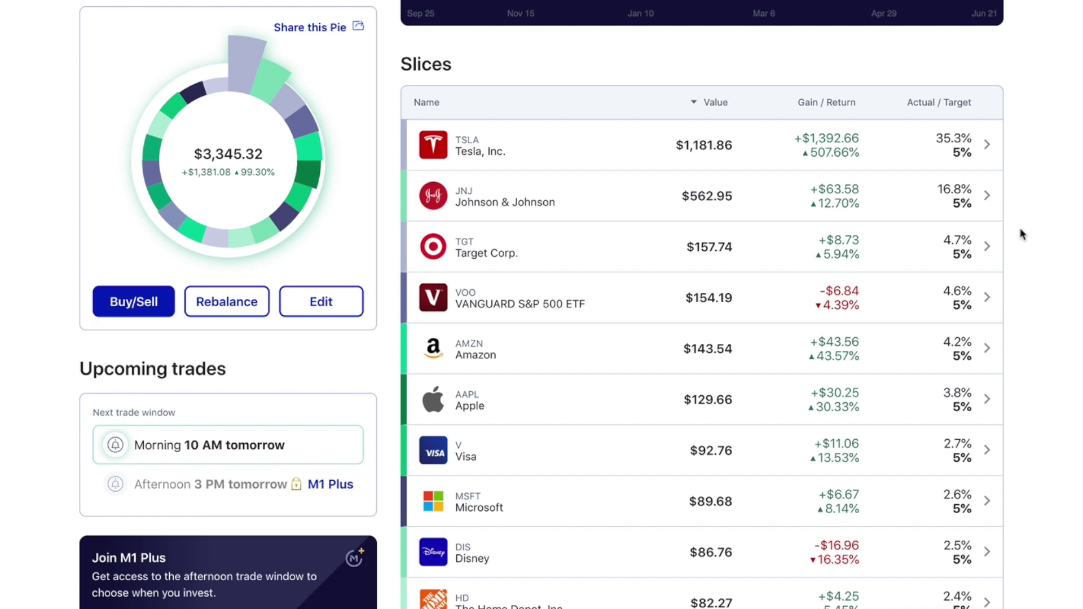
{"action": "scroll", "coordinate": [1023, 234], "scroll_direction": "down", "scroll_amount": 5}
{"action": "scroll", "coordinate": [1024, 234], "scroll_direction": "up", "scroll_amount": 3}
{"action": "scroll", "coordinate": [1023, 234], "scroll_direction": "down", "scroll_amount": 1}
{"action": "scroll", "coordinate": [1023, 233], "scroll_direction": "down", "scroll_amount": 10}
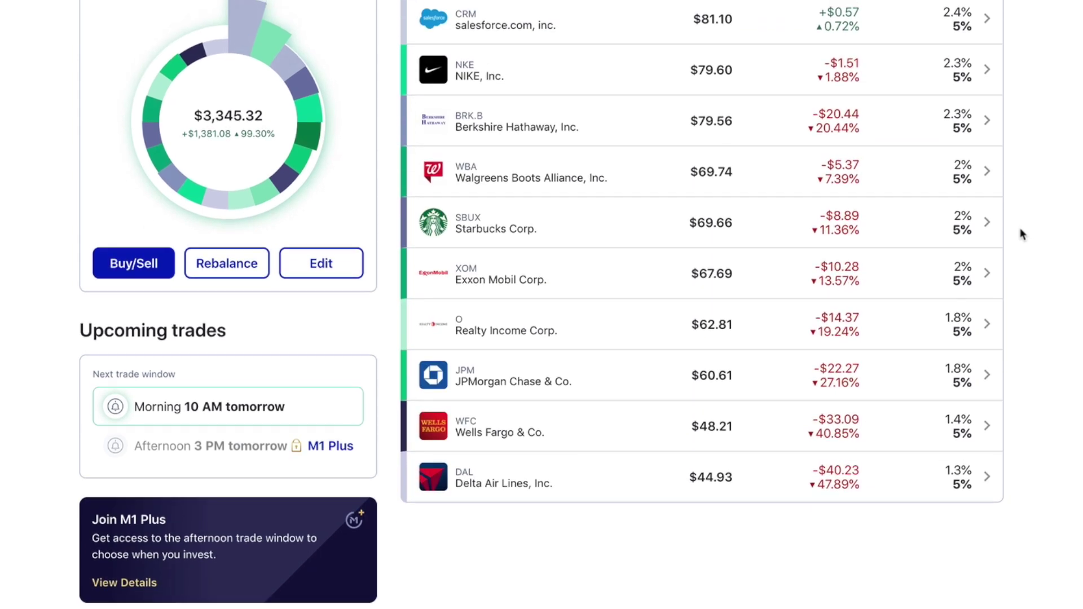
{"action": "scroll", "coordinate": [1024, 234], "scroll_direction": "up", "scroll_amount": 15}
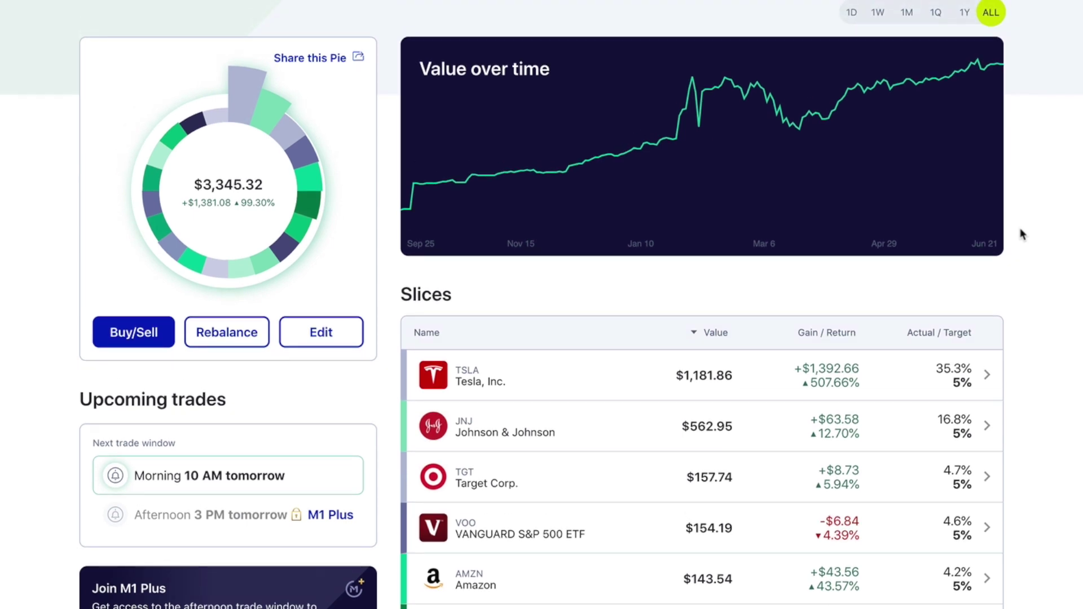
{"action": "scroll", "coordinate": [1024, 234], "scroll_direction": "up", "scroll_amount": 3}
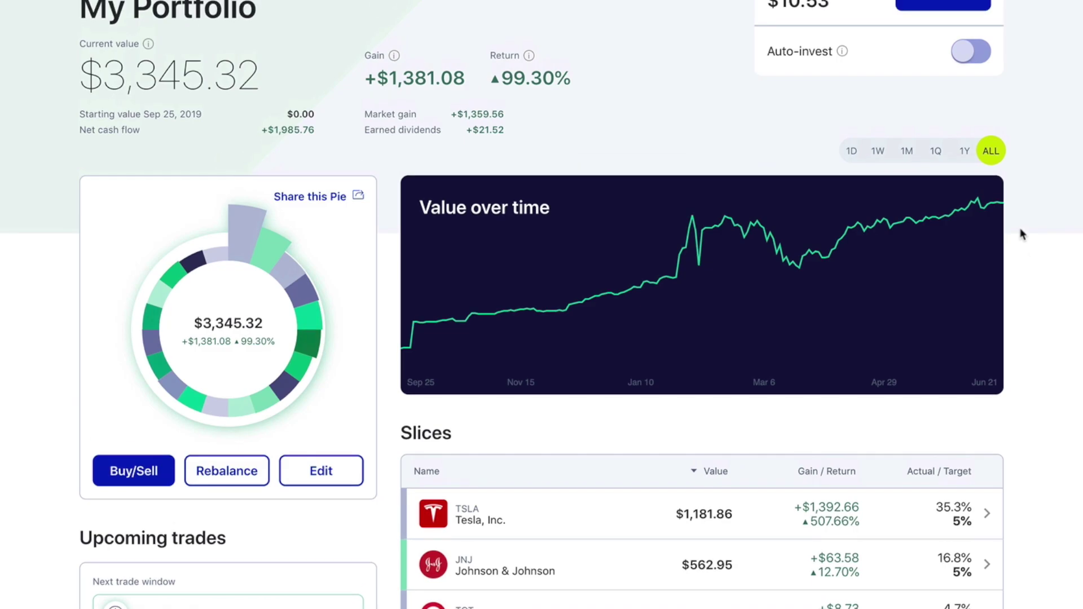
{"action": "scroll", "coordinate": [1024, 234], "scroll_direction": "up", "scroll_amount": 3}
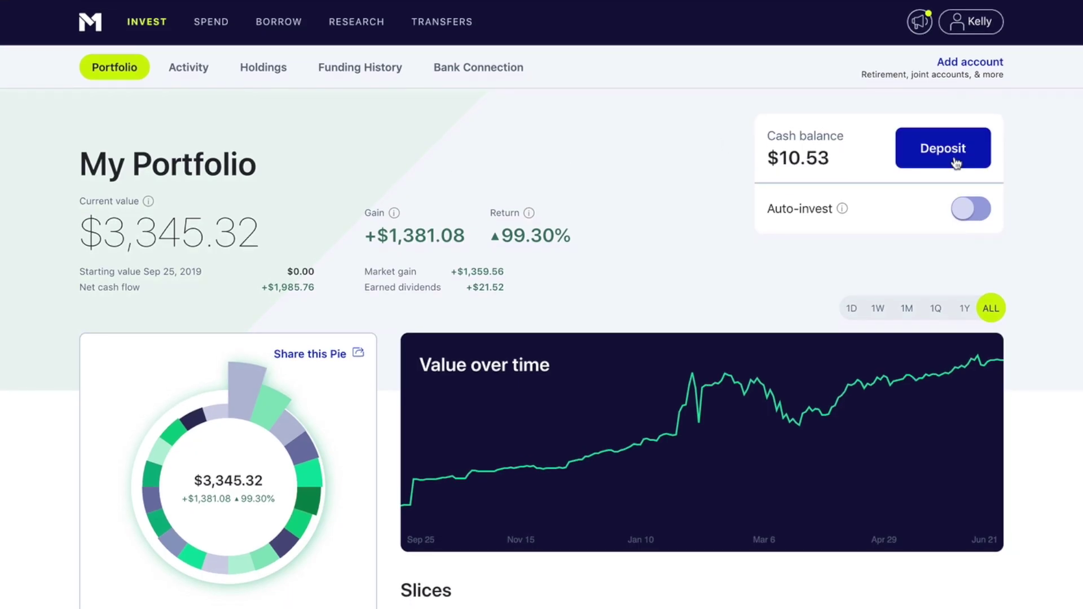
Step: Make a one-time $30 deposit from the linked bank into the Individual account
{"action": "left_click", "coordinate": [947, 149]}
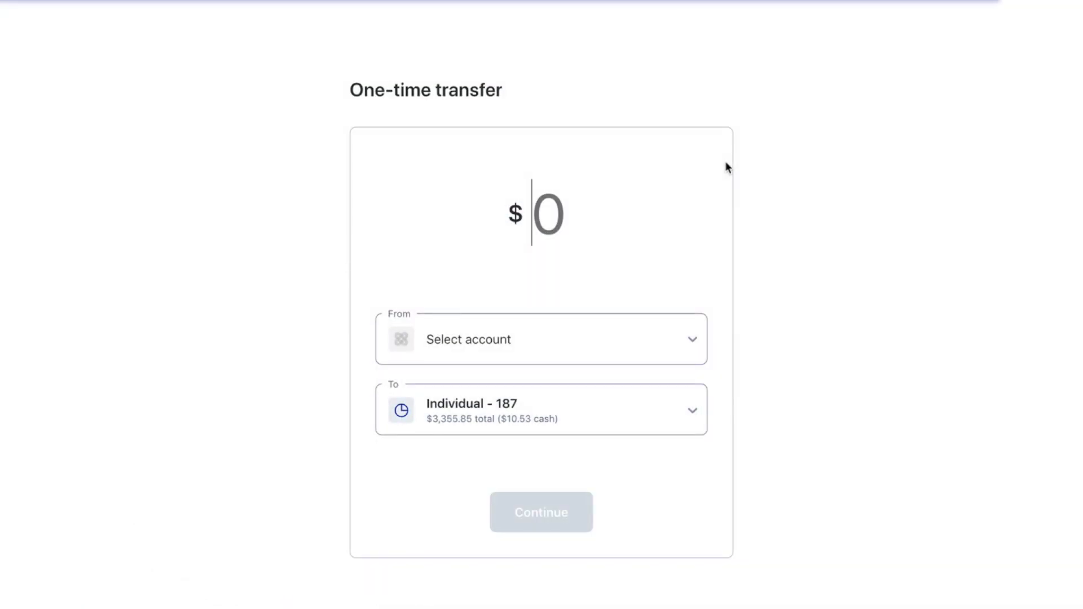
{"action": "left_click", "coordinate": [537, 244]}
{"action": "type", "text": "30"}
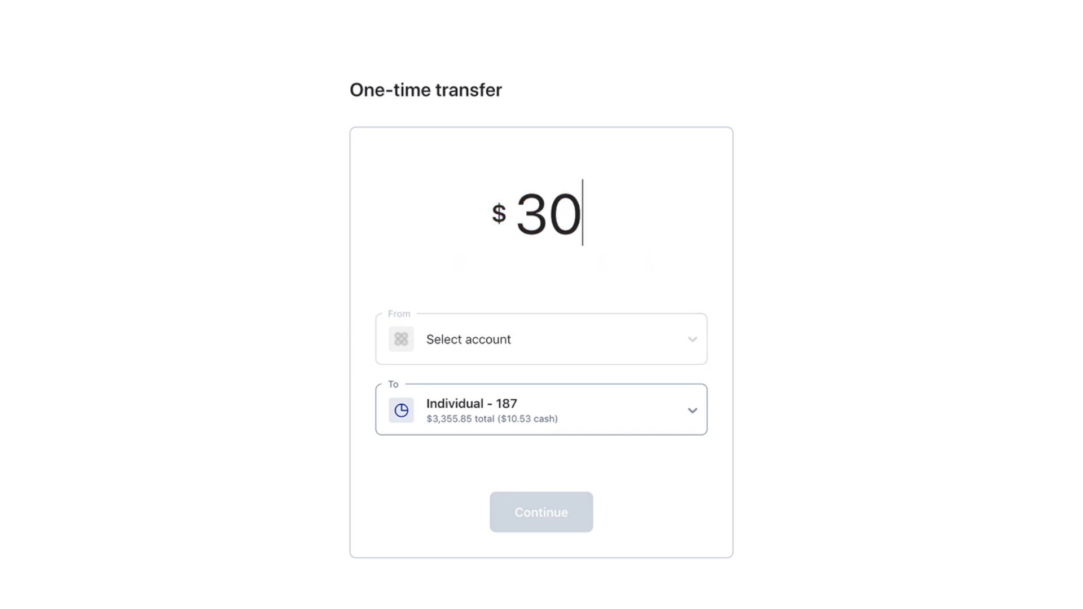
{"action": "left_click", "coordinate": [610, 353]}
{"action": "left_click", "coordinate": [609, 356]}
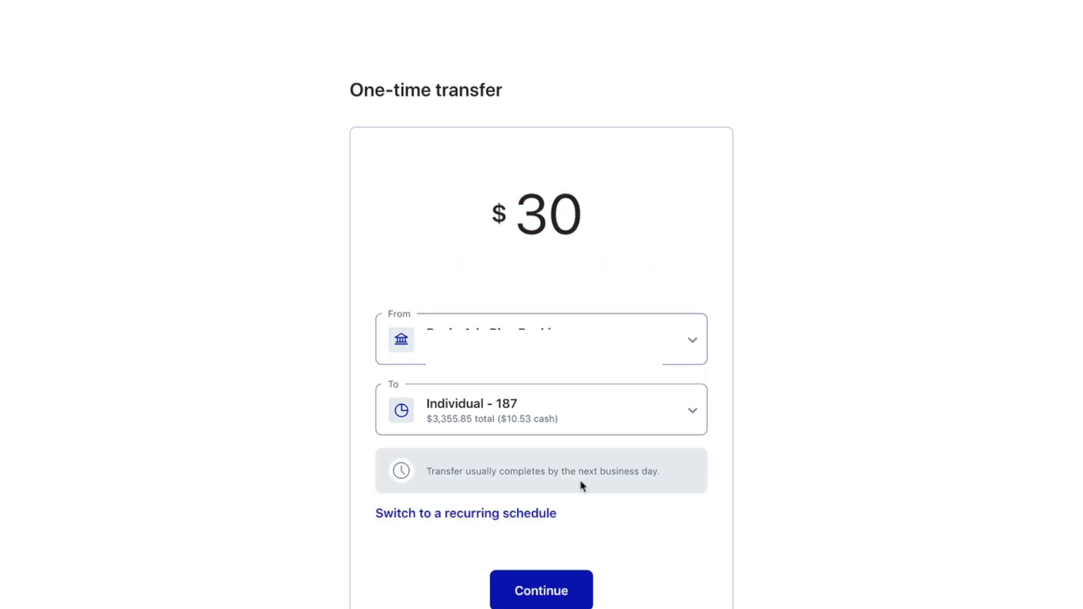
{"action": "scroll", "coordinate": [552, 537], "scroll_direction": "down", "scroll_amount": 1}
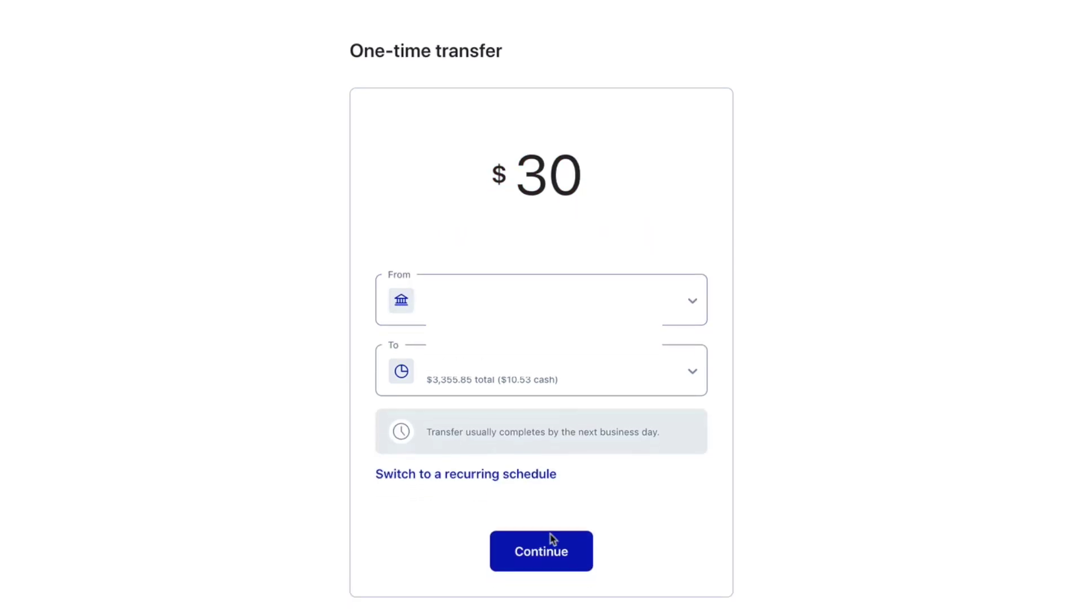
{"action": "left_click", "coordinate": [535, 571]}
{"action": "left_click", "coordinate": [487, 434]}
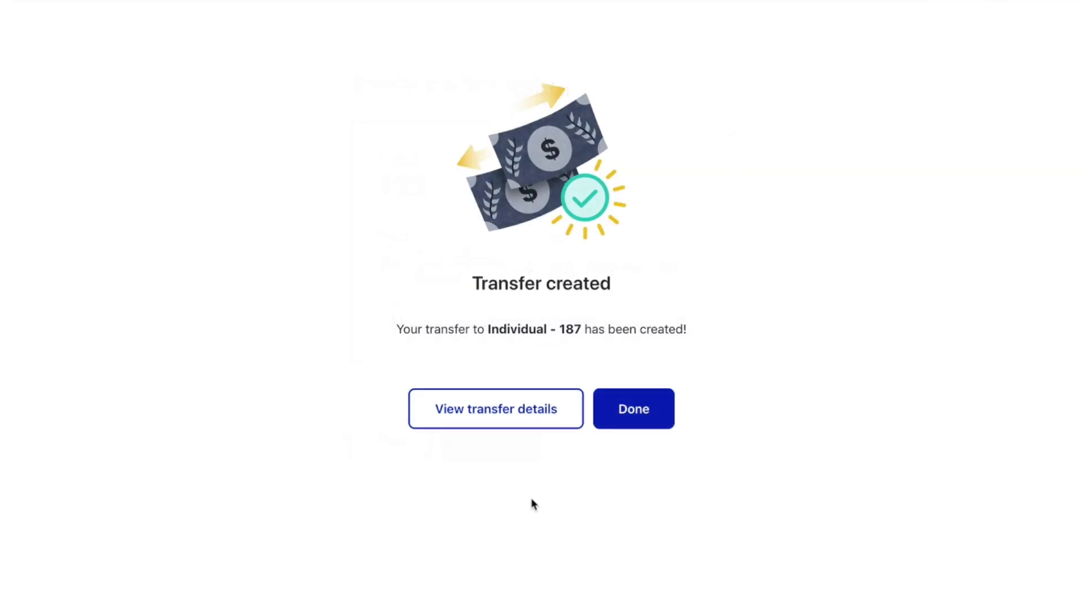
{"action": "left_click", "coordinate": [624, 422]}
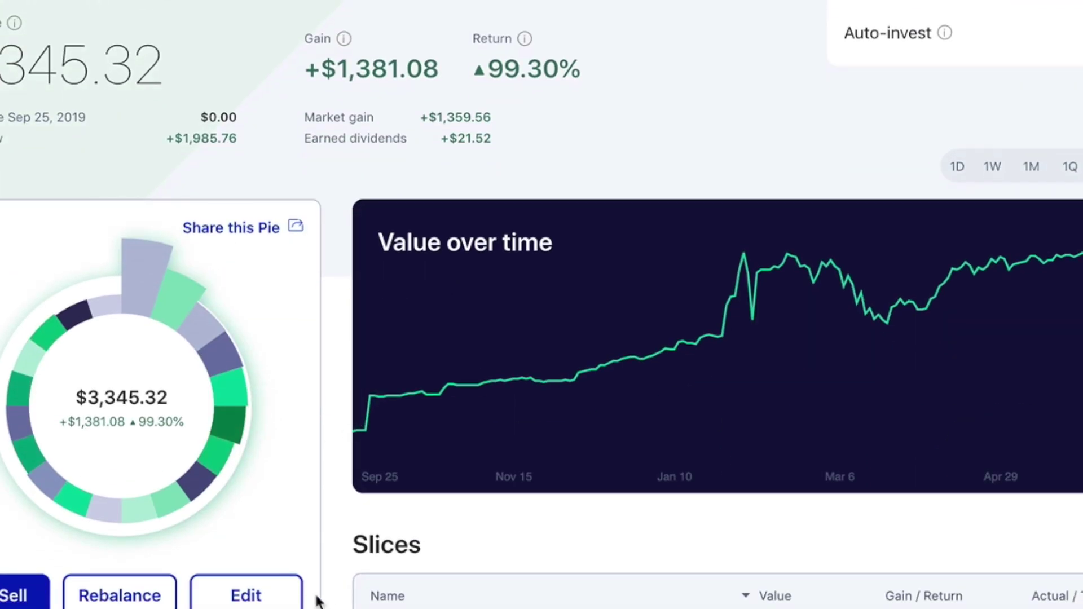
Step: Search 'pep' from the pie editor and add PepsiCo (PEP) to the basket
{"action": "left_click", "coordinate": [246, 605]}
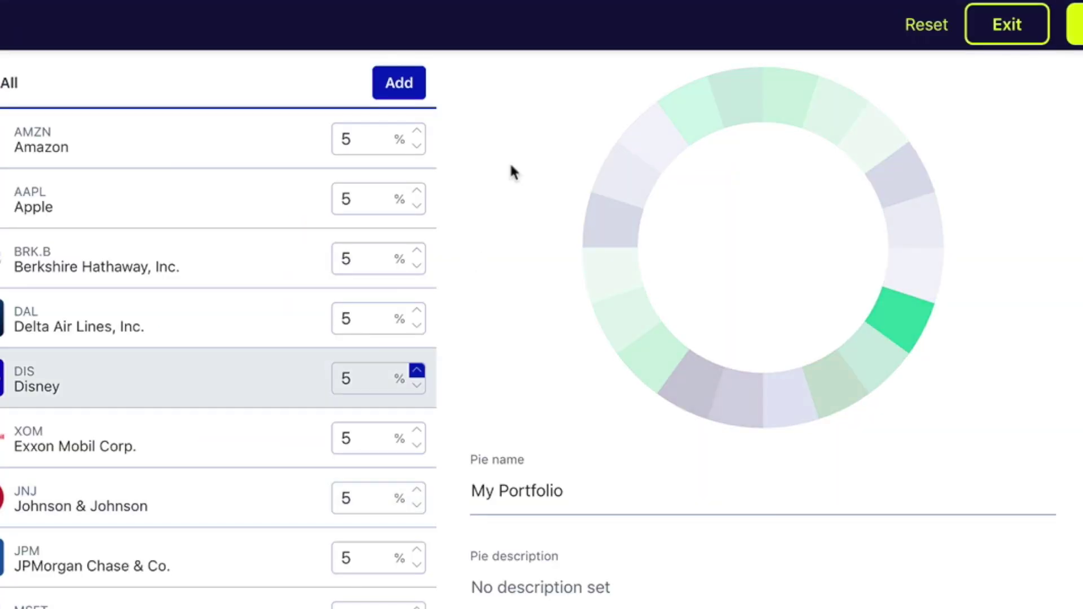
{"action": "left_click", "coordinate": [395, 93]}
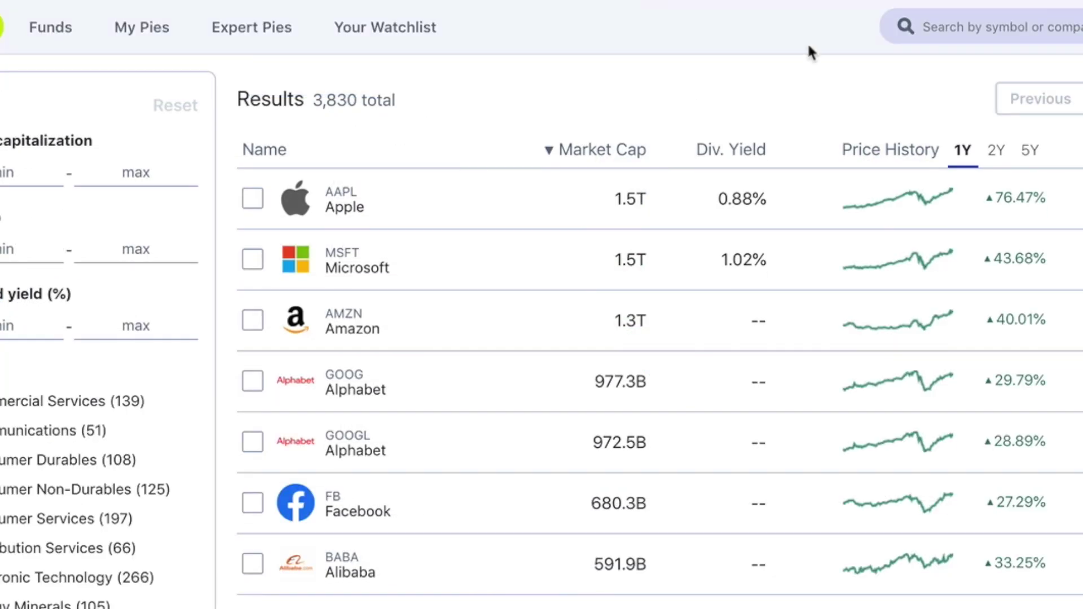
{"action": "left_click", "coordinate": [950, 20]}
{"action": "type", "text": "pep"}
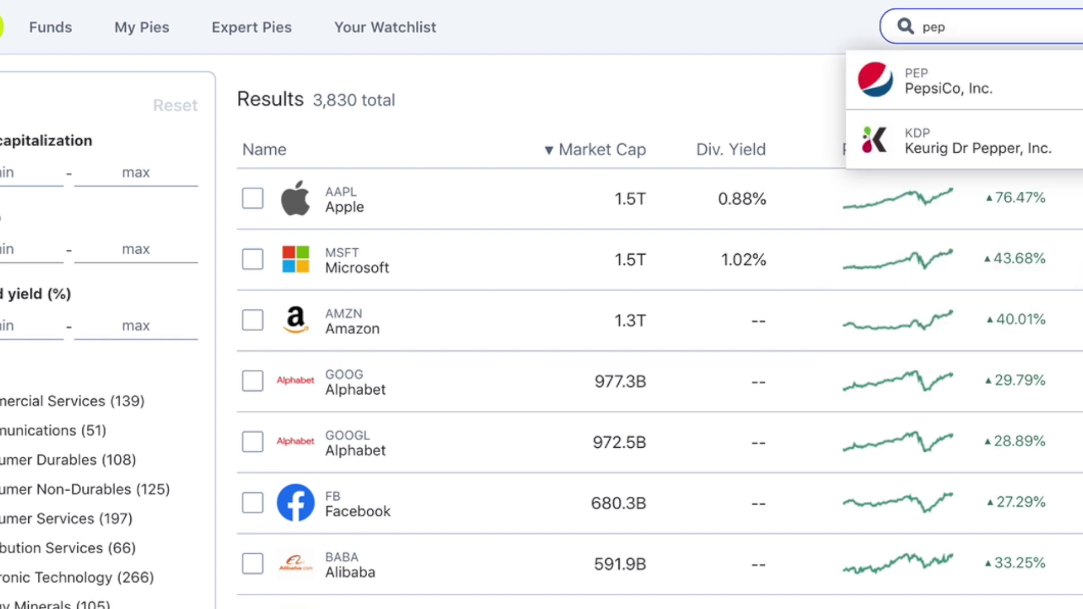
{"action": "left_click", "coordinate": [973, 86]}
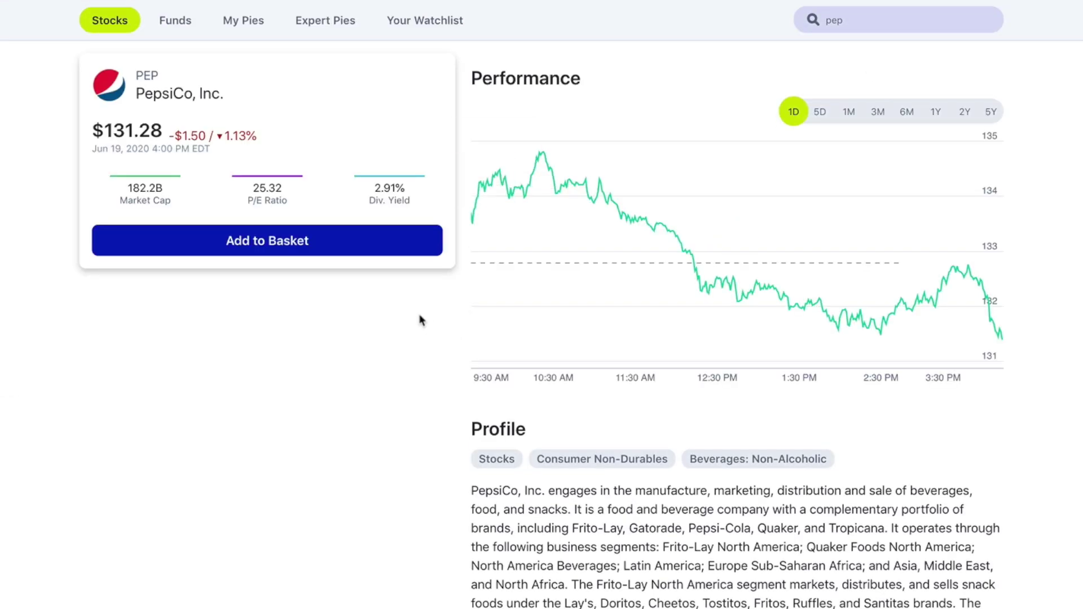
{"action": "left_click", "coordinate": [388, 251]}
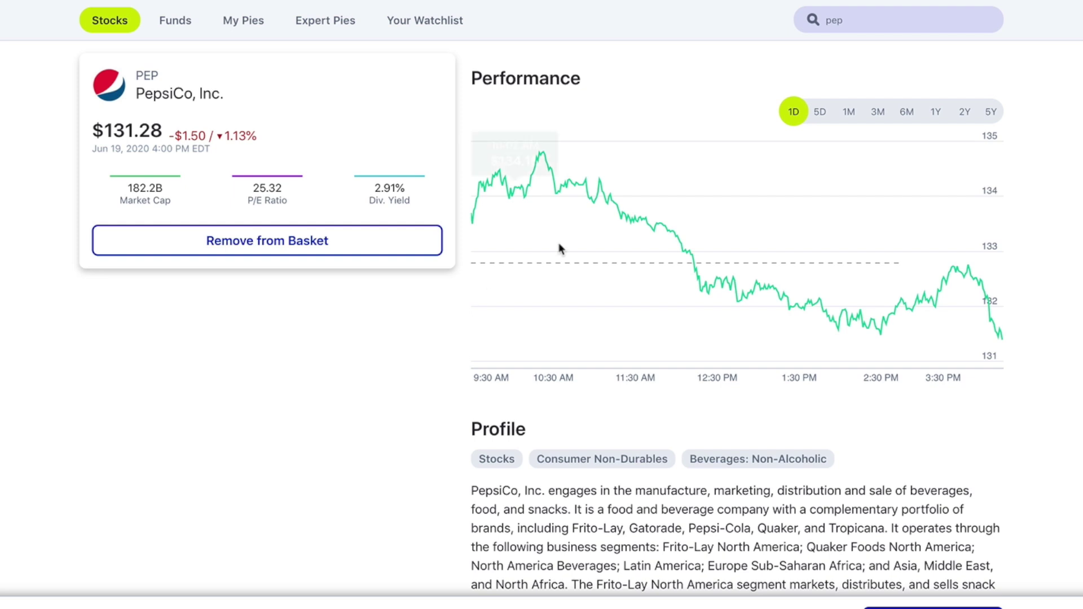
Step: Browse PepsiCo's price chart through the 5-day to 5-year ranges
{"action": "left_click", "coordinate": [819, 114]}
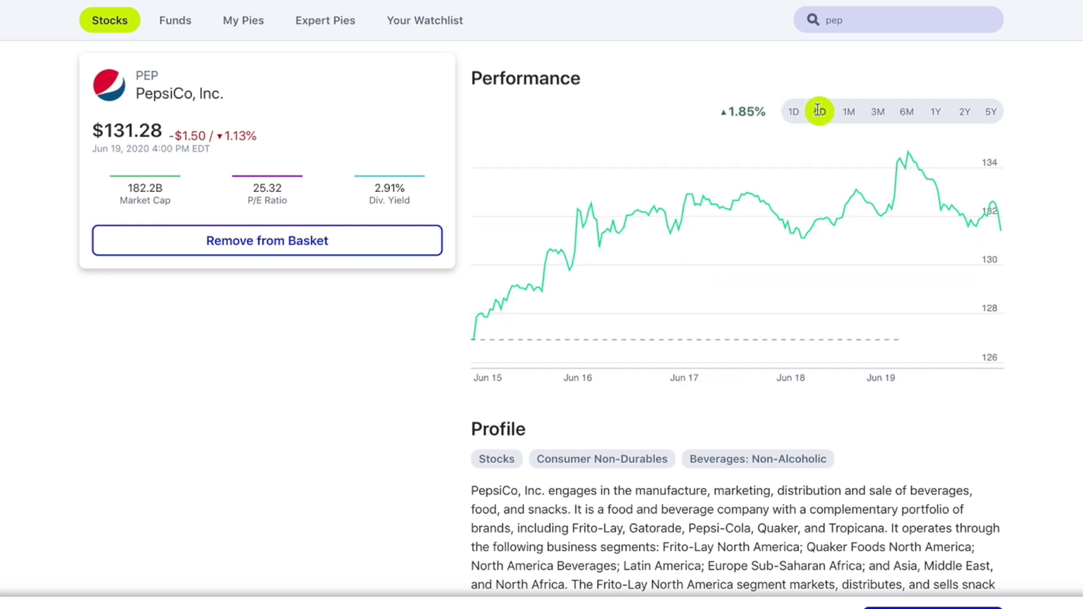
{"action": "left_click", "coordinate": [849, 114]}
{"action": "left_click", "coordinate": [882, 119]}
{"action": "left_click", "coordinate": [903, 119]}
{"action": "left_click", "coordinate": [937, 122]}
{"action": "left_click", "coordinate": [964, 123]}
{"action": "left_click", "coordinate": [1002, 123]}
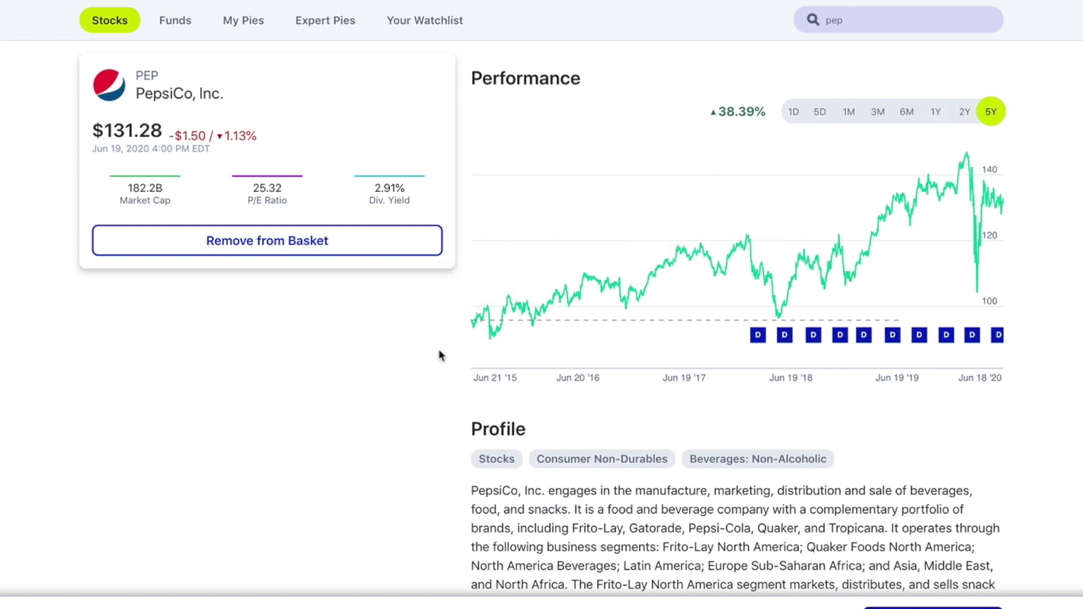
{"action": "scroll", "coordinate": [441, 355], "scroll_direction": "down", "scroll_amount": 1}
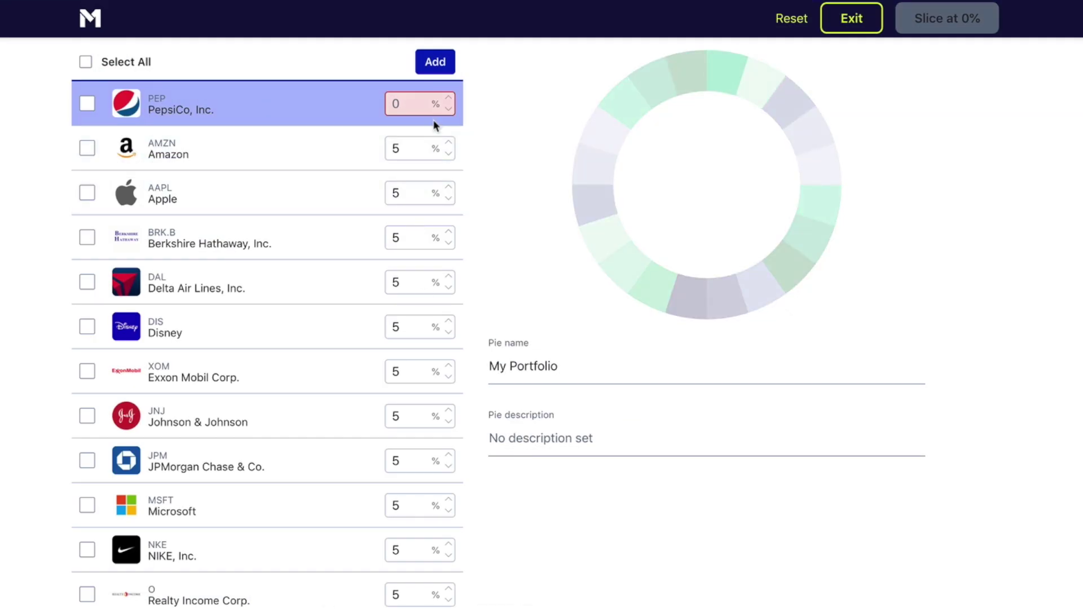
Step: Set pie targets to PEP 1%, AAPL 4%, AMZN 6% and BRK.B 4%
{"action": "scroll", "coordinate": [300, 239], "scroll_direction": "down", "scroll_amount": 5}
{"action": "scroll", "coordinate": [301, 240], "scroll_direction": "up", "scroll_amount": 5}
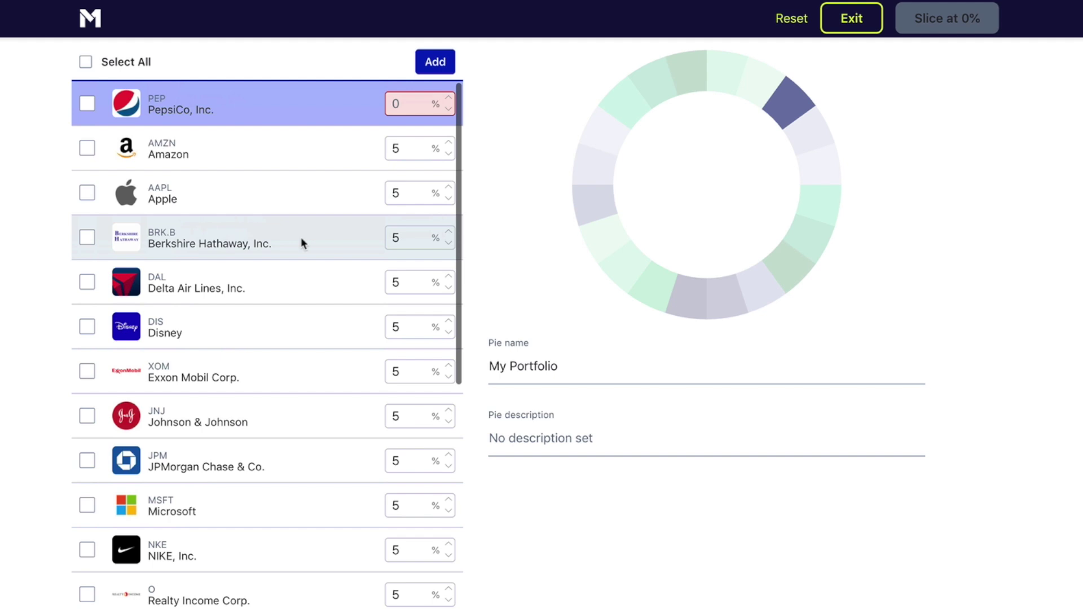
{"action": "left_click", "coordinate": [449, 100]}
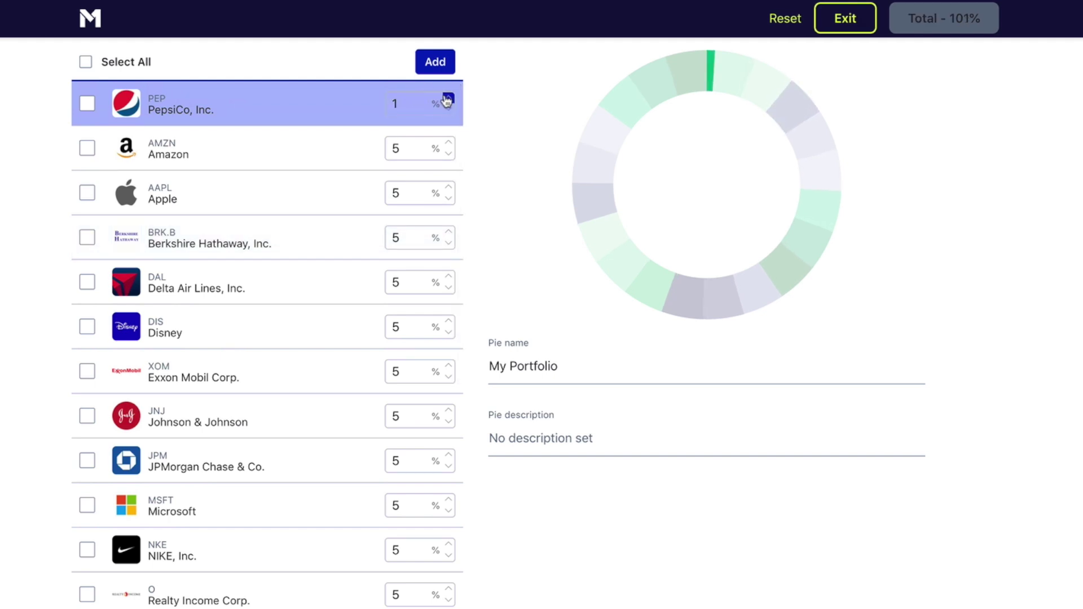
{"action": "left_click", "coordinate": [448, 199]}
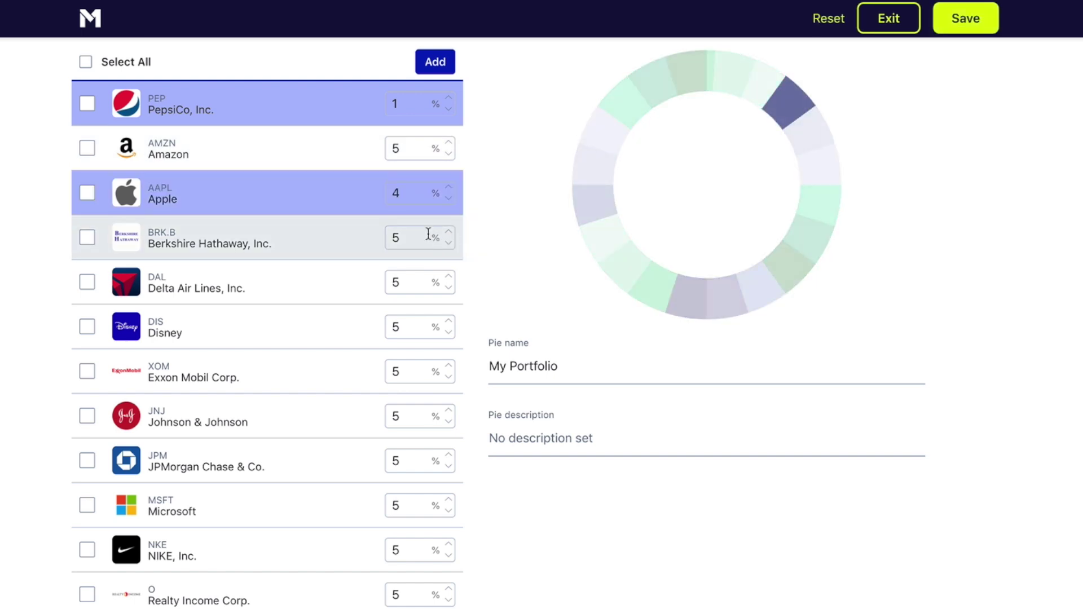
{"action": "left_click", "coordinate": [449, 144]}
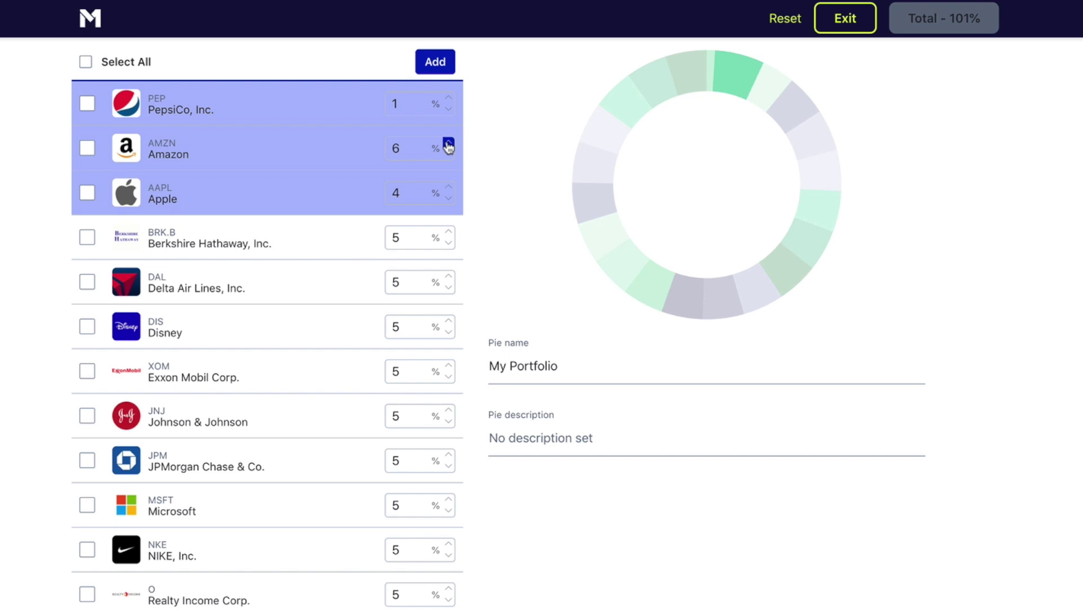
{"action": "left_click", "coordinate": [449, 243]}
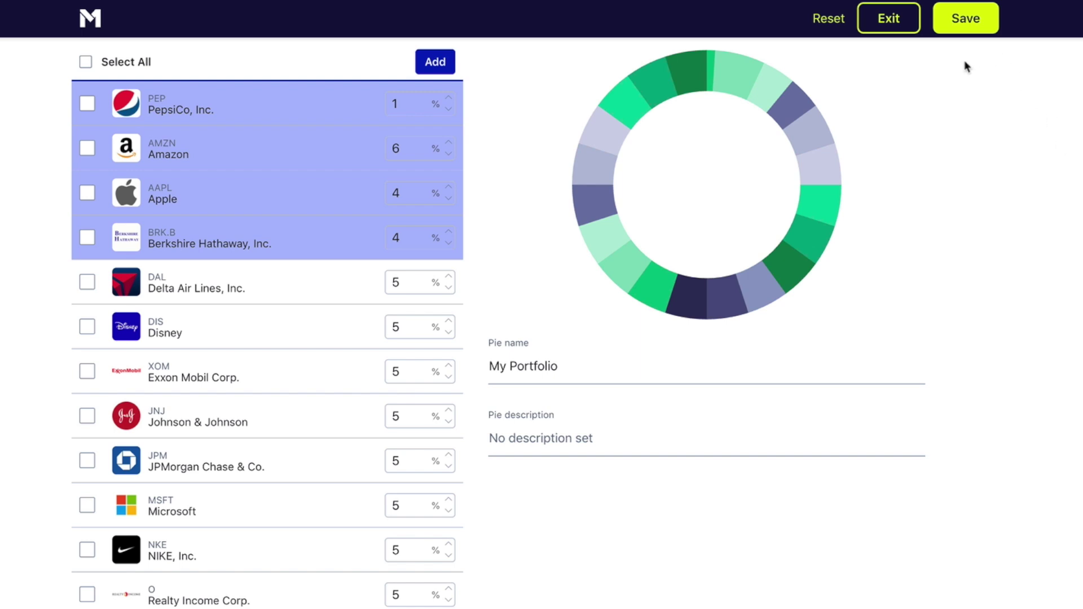
Step: Save and confirm the updated My Portfolio targets
{"action": "left_click", "coordinate": [968, 20]}
{"action": "left_click", "coordinate": [525, 390]}
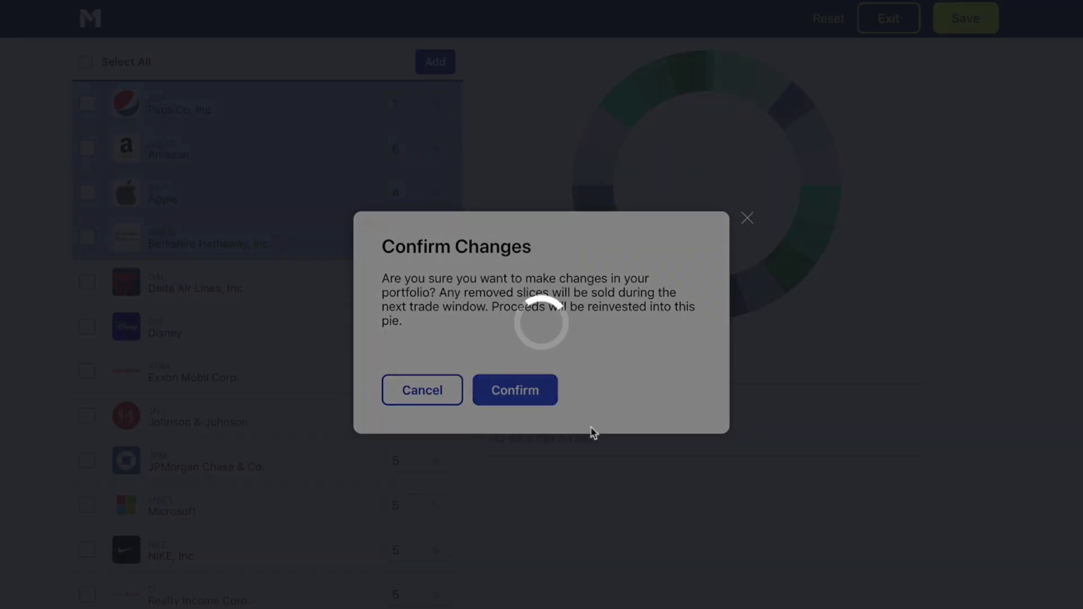
{"action": "scroll", "coordinate": [400, 391], "scroll_direction": "down", "scroll_amount": 20}
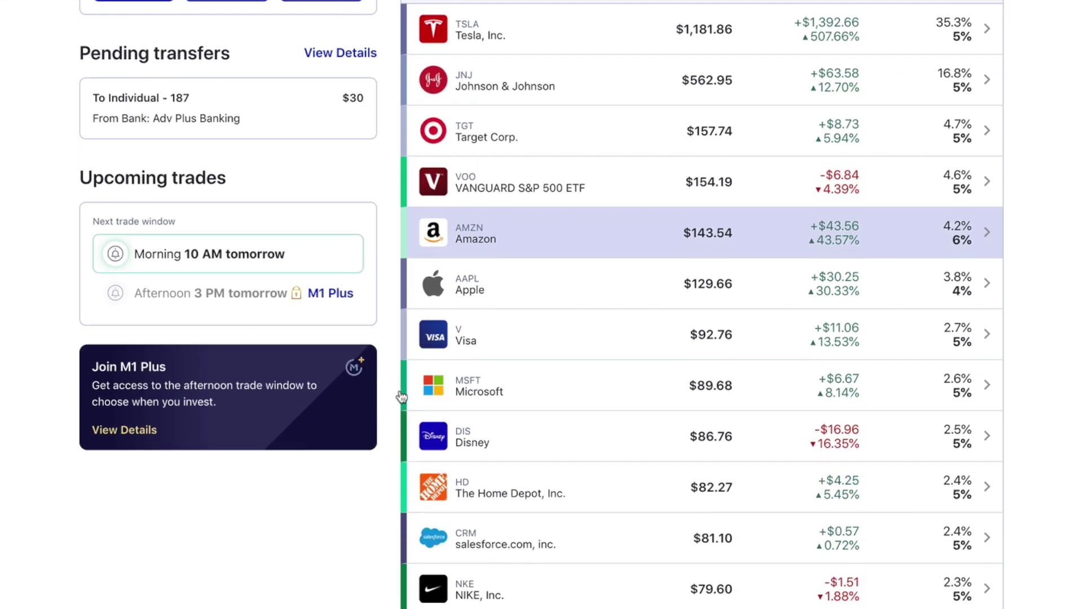
{"action": "scroll", "coordinate": [402, 397], "scroll_direction": "down", "scroll_amount": 2}
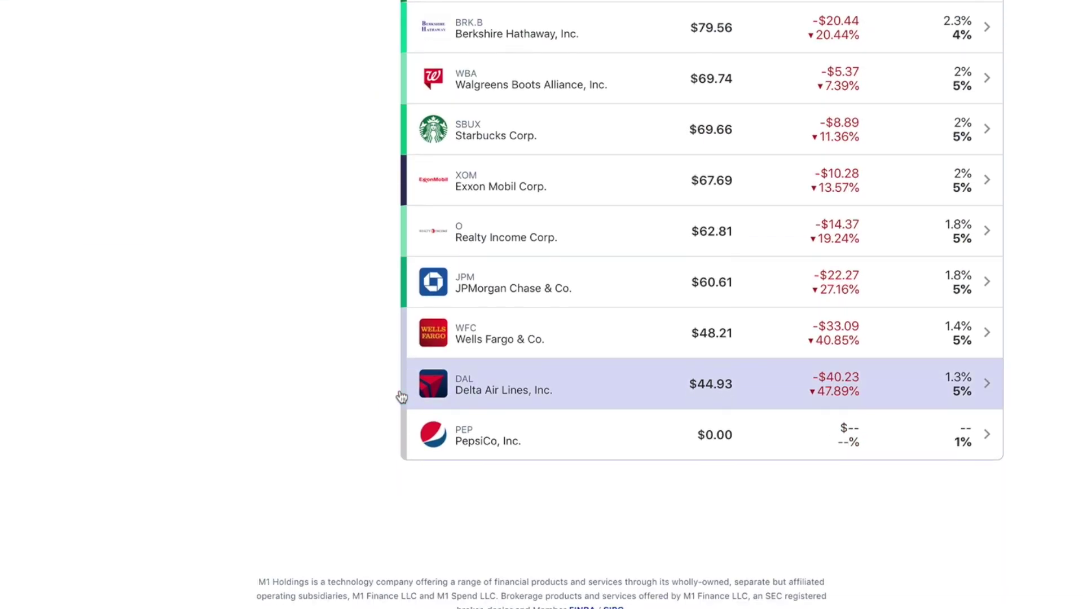
Step: Place a $20.53 buy order on the PepsiCo slice
{"action": "left_click", "coordinate": [580, 450]}
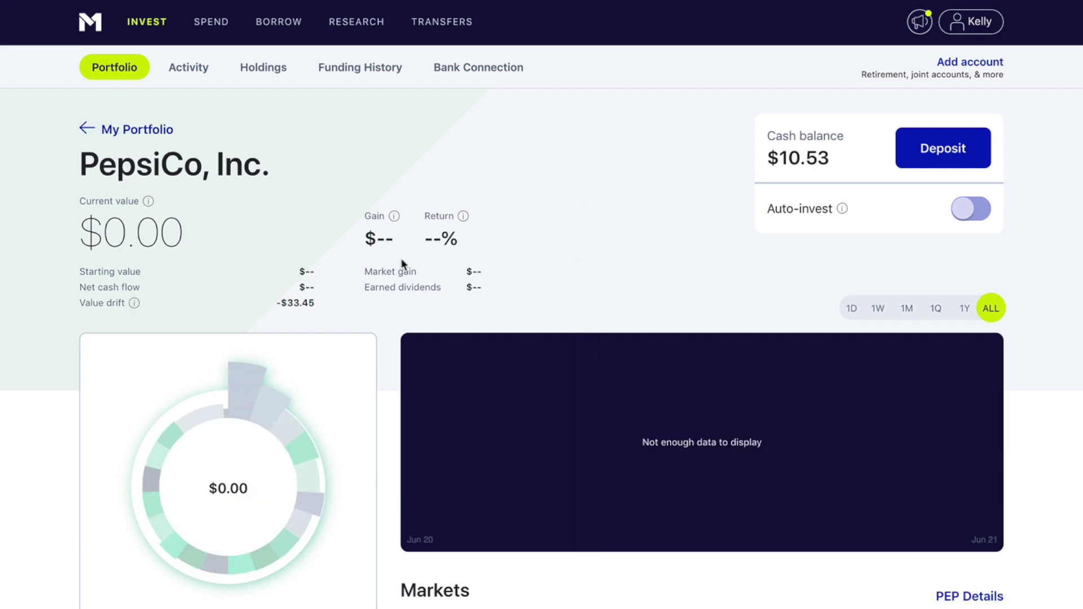
{"action": "scroll", "coordinate": [374, 324], "scroll_direction": "down", "scroll_amount": 4}
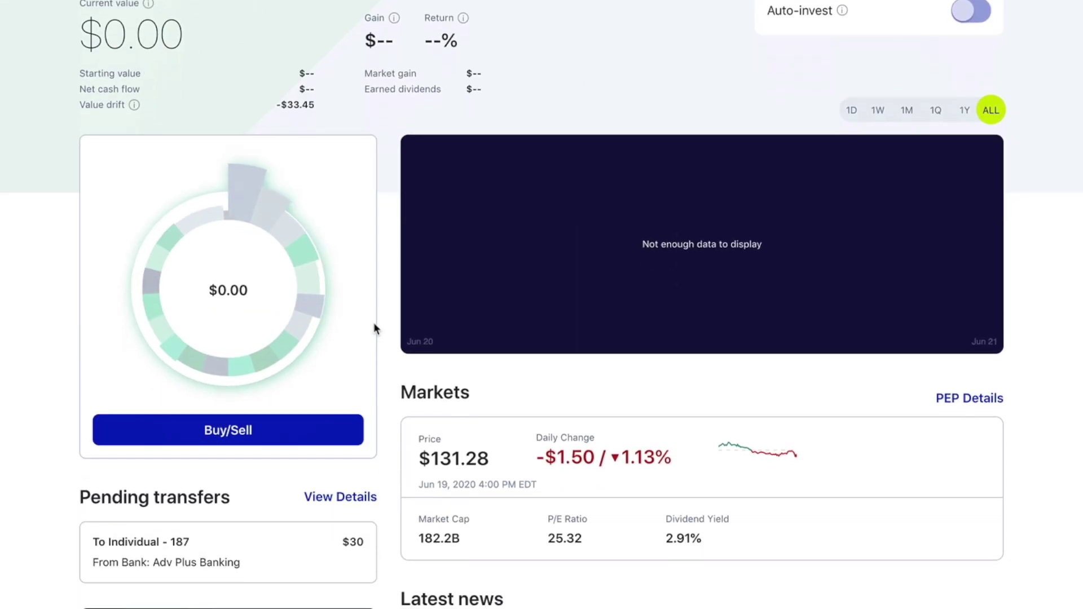
{"action": "left_click", "coordinate": [277, 436]}
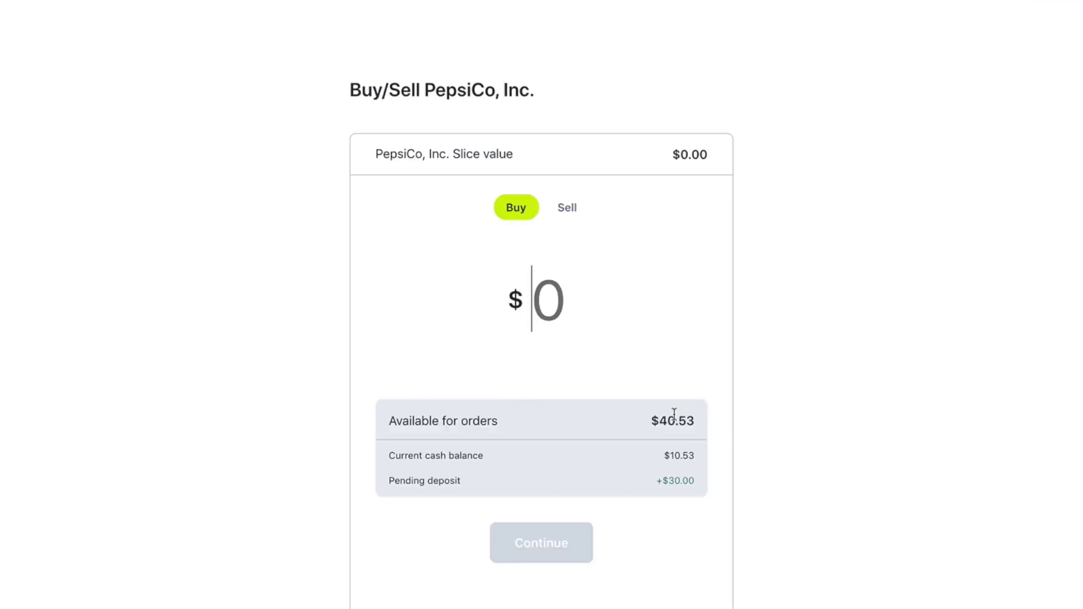
{"action": "type", "text": "20"}
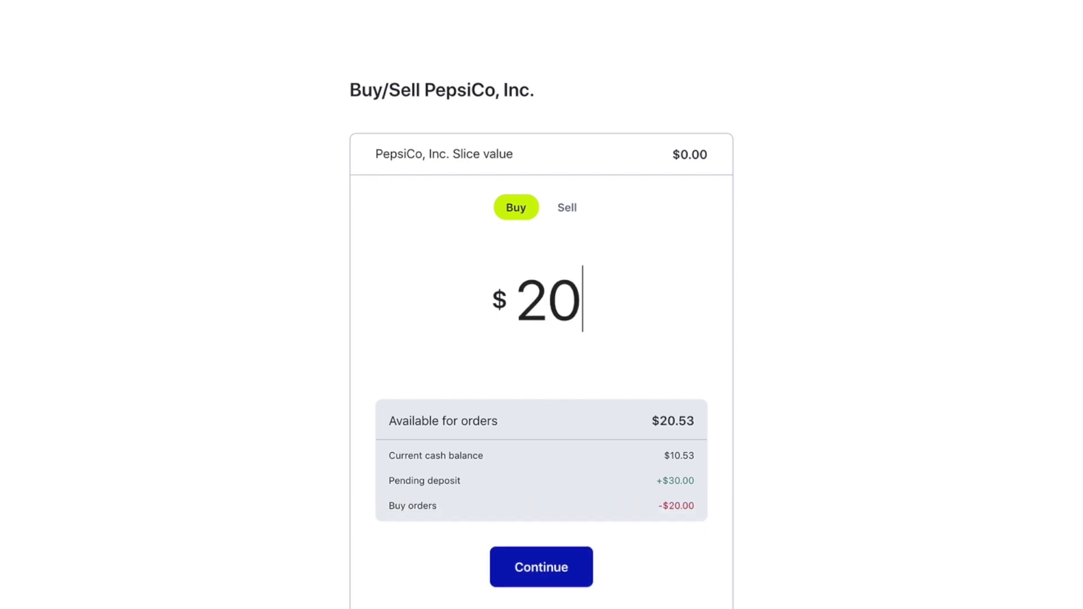
{"action": "type", "text": ".53"}
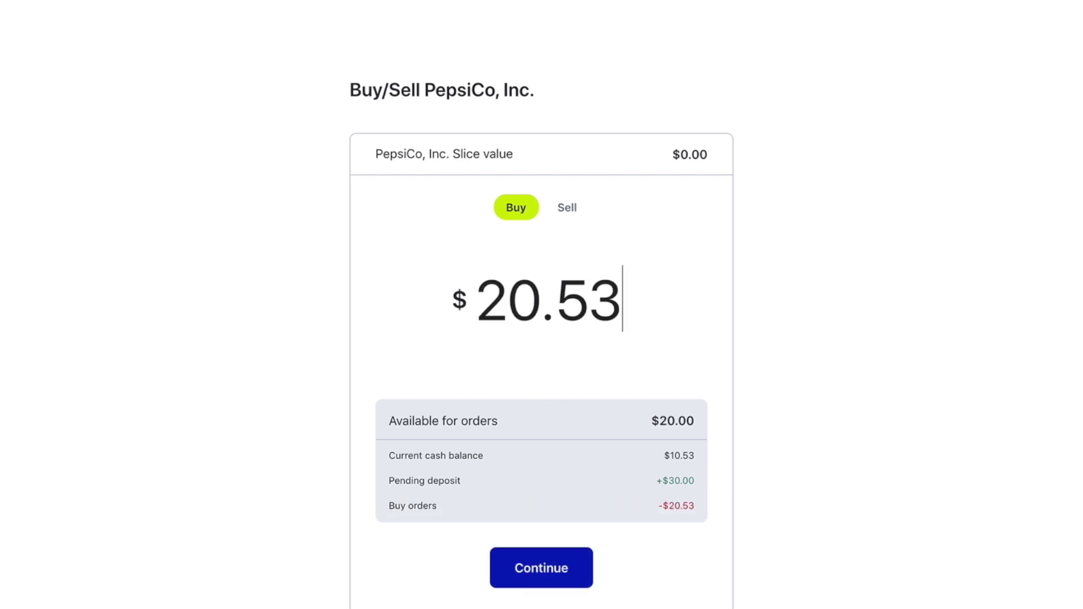
{"action": "left_click", "coordinate": [539, 568]}
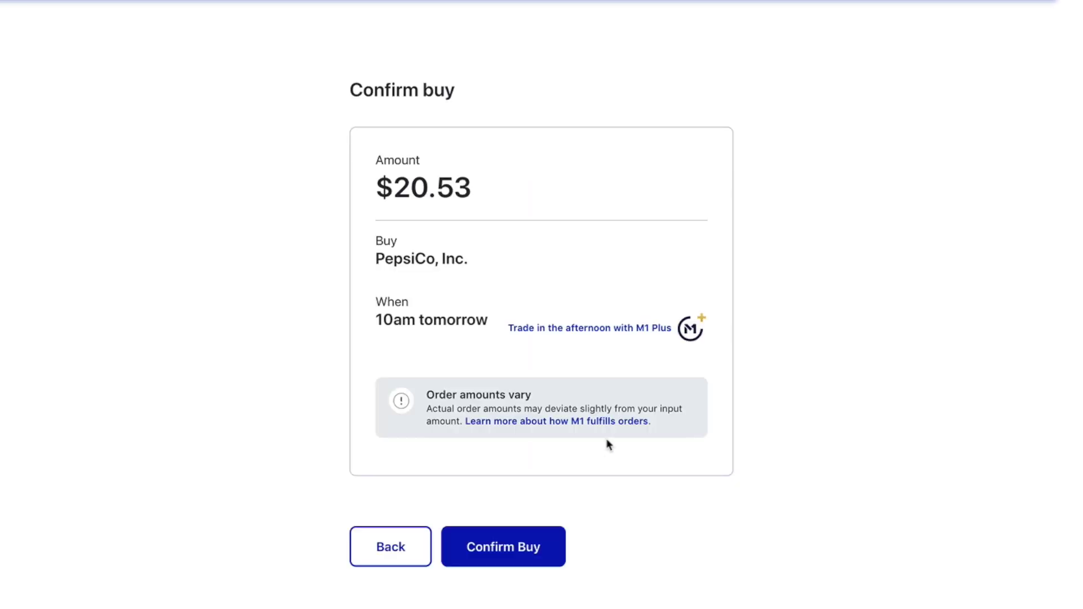
{"action": "left_click", "coordinate": [506, 562]}
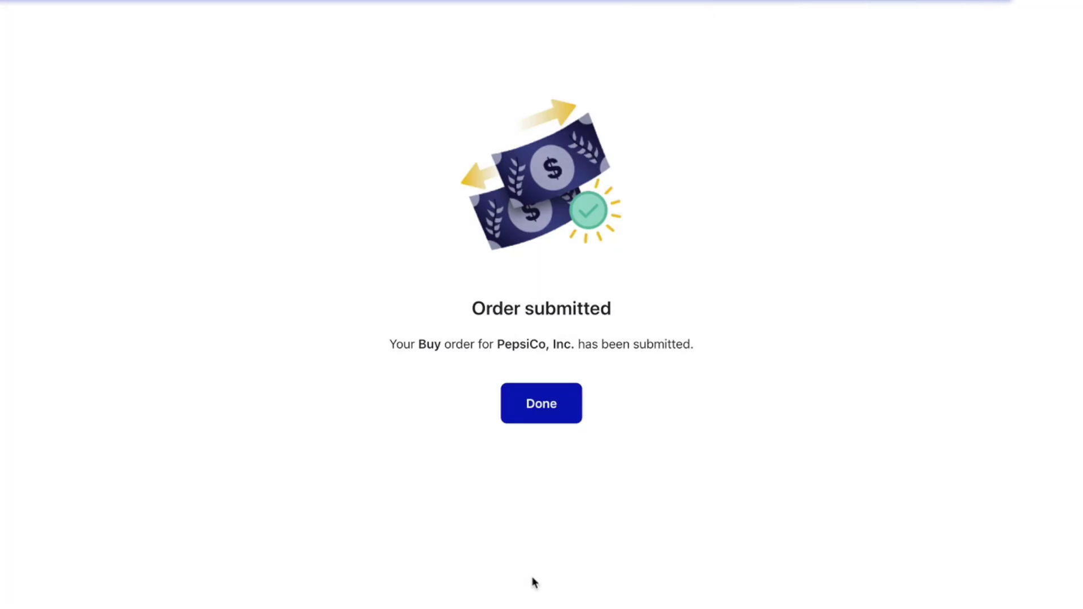
{"action": "left_click", "coordinate": [554, 407]}
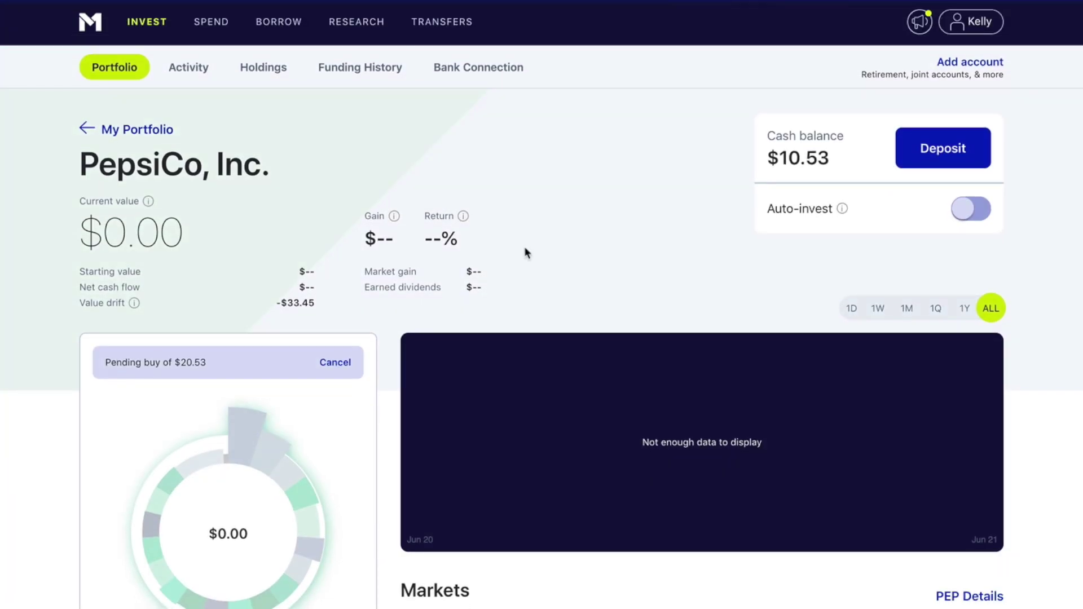
Step: Check PepsiCo's pending $20.53 buy, then return to the My Portfolio overview
{"action": "scroll", "coordinate": [391, 305], "scroll_direction": "down", "scroll_amount": 5}
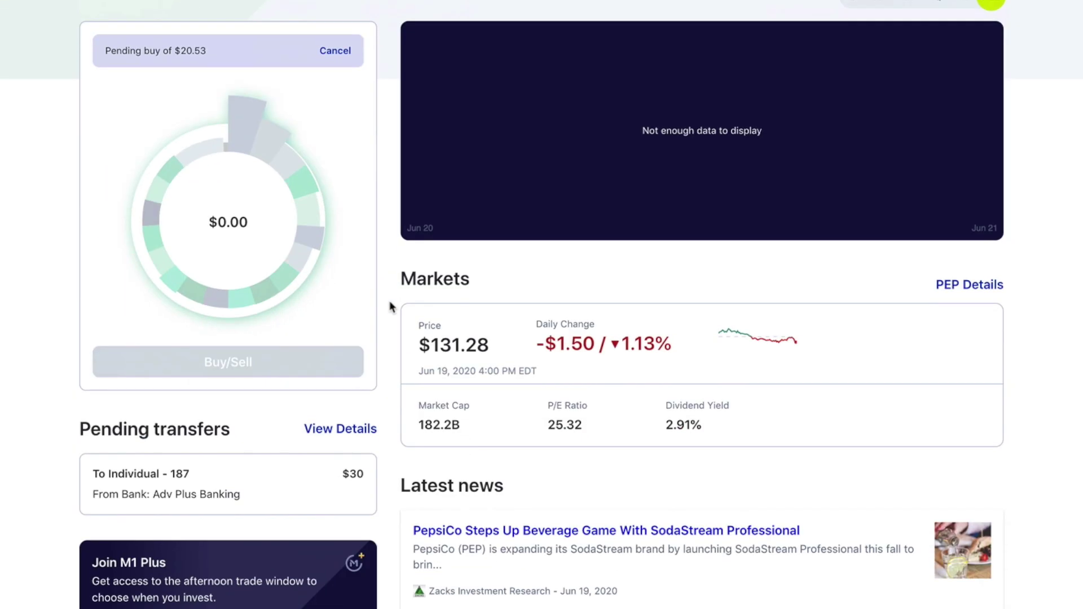
{"action": "scroll", "coordinate": [391, 307], "scroll_direction": "down", "scroll_amount": 1}
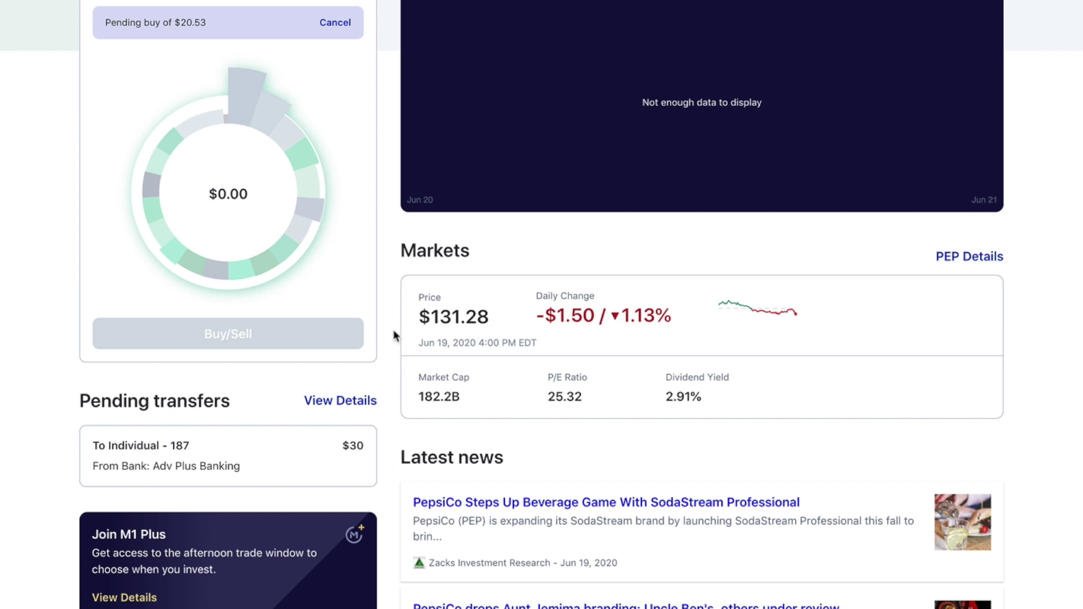
{"action": "scroll", "coordinate": [394, 335], "scroll_direction": "down", "scroll_amount": 1}
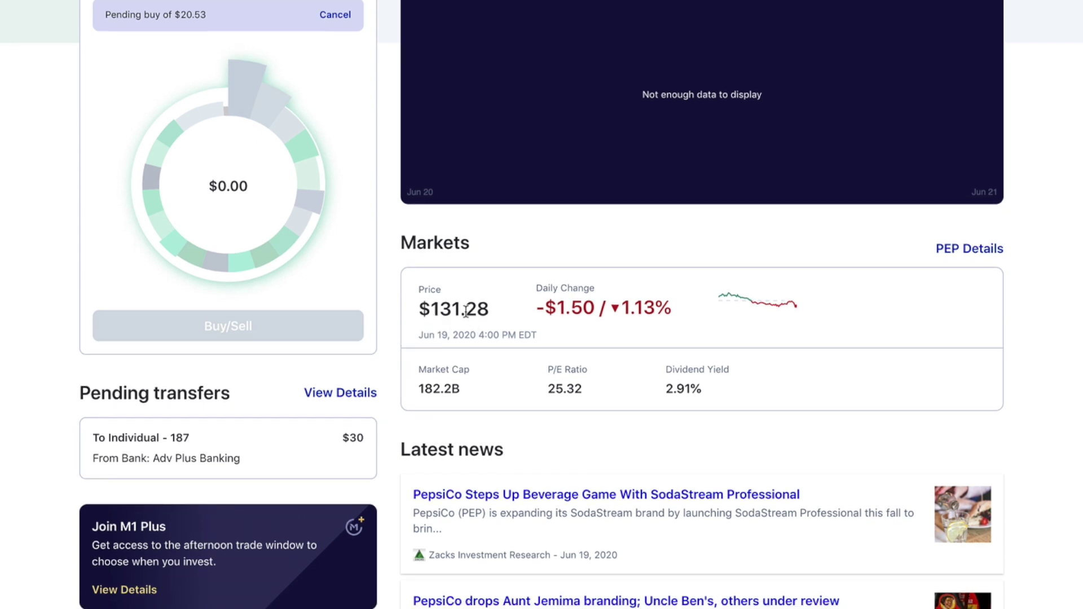
{"action": "scroll", "coordinate": [387, 273], "scroll_direction": "down", "scroll_amount": 2}
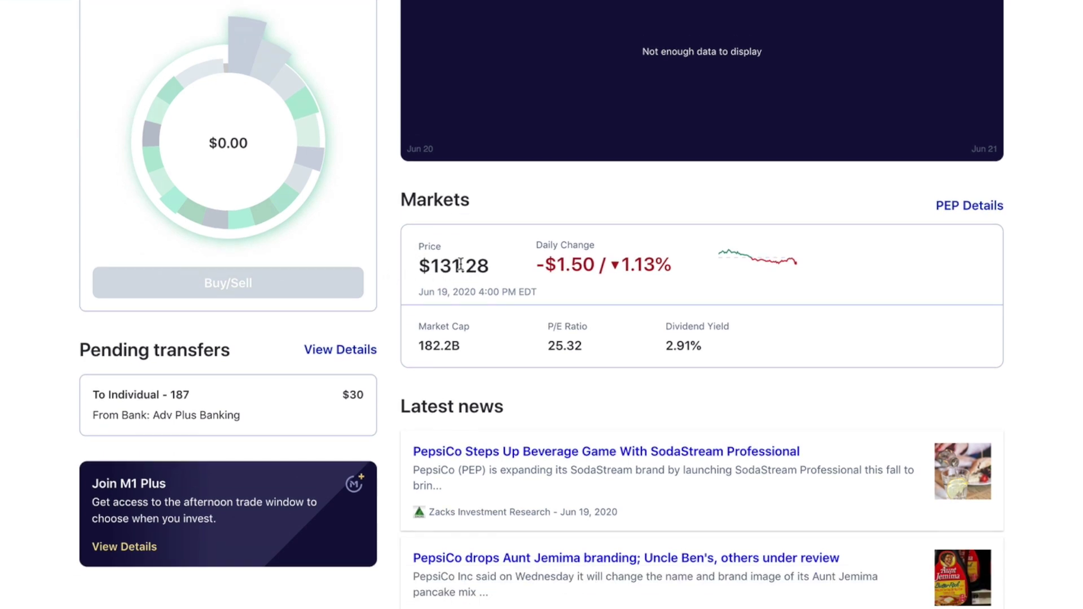
{"action": "scroll", "coordinate": [393, 241], "scroll_direction": "down", "scroll_amount": 1}
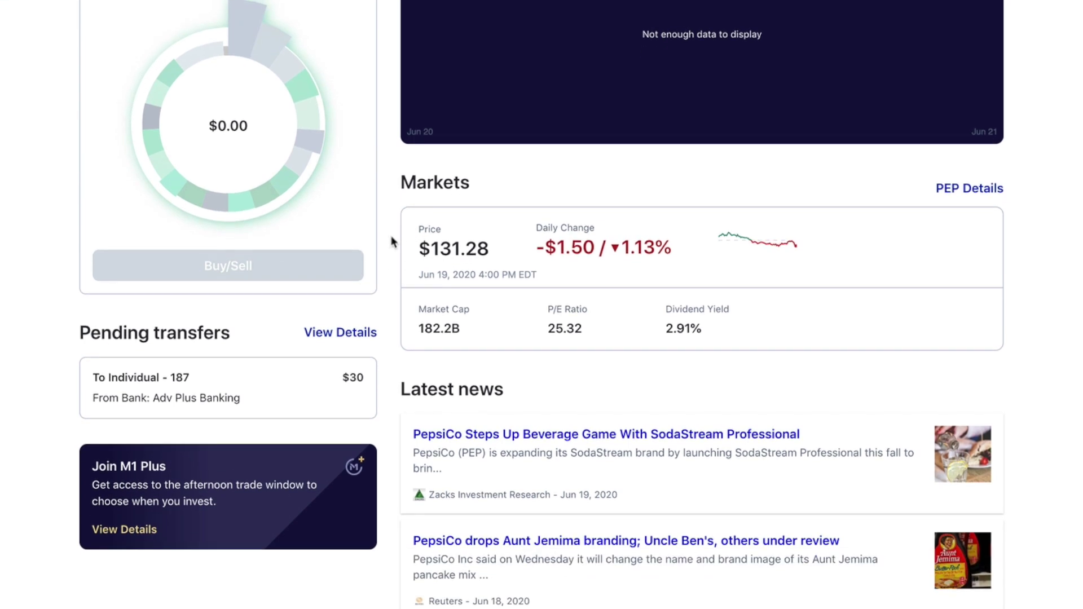
{"action": "scroll", "coordinate": [391, 242], "scroll_direction": "up", "scroll_amount": 15}
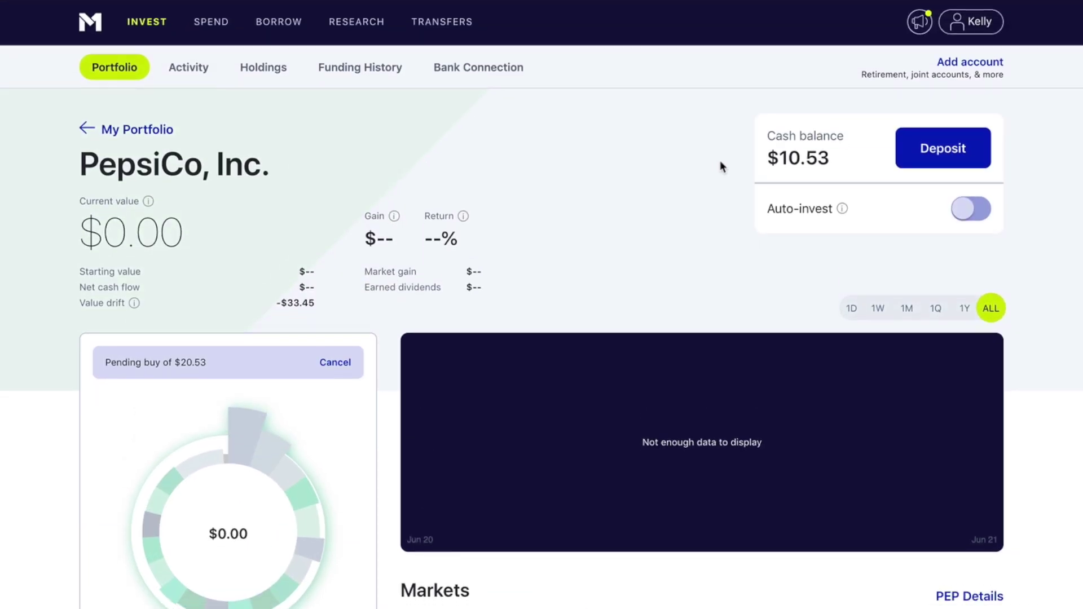
{"action": "left_click", "coordinate": [149, 140]}
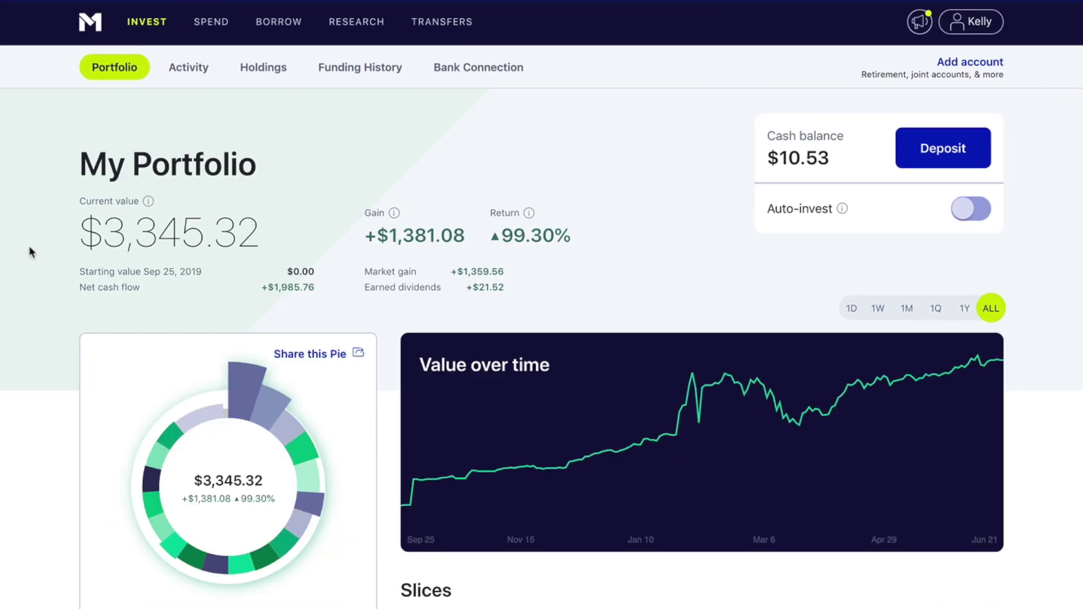
Step: Place a $20.00 buy order on the Amazon slice
{"action": "scroll", "coordinate": [29, 249], "scroll_direction": "down", "scroll_amount": 10}
{"action": "scroll", "coordinate": [30, 252], "scroll_direction": "down", "scroll_amount": 3}
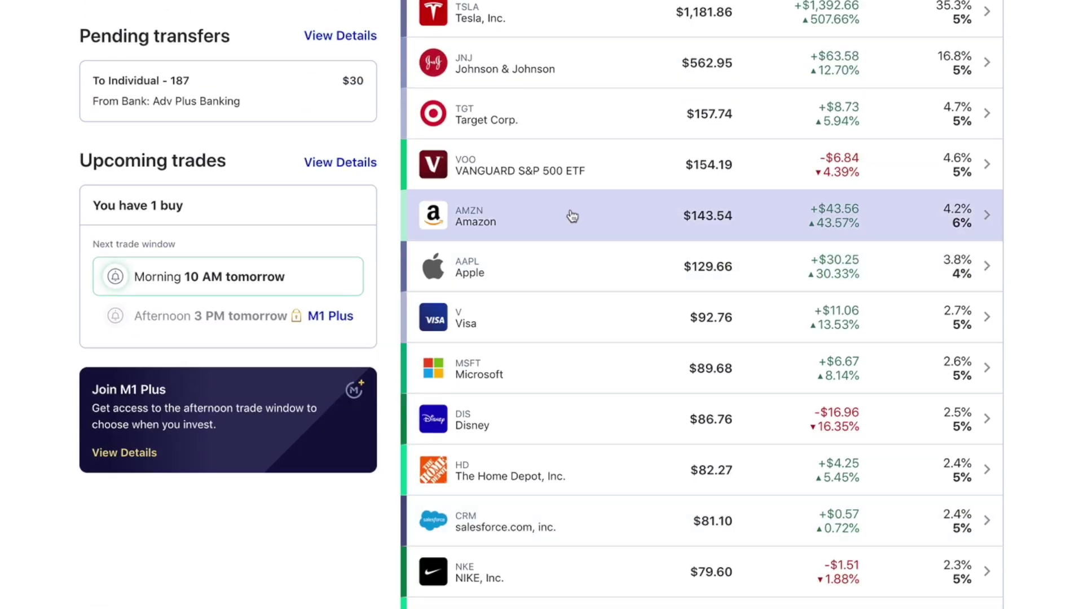
{"action": "left_click", "coordinate": [570, 213]}
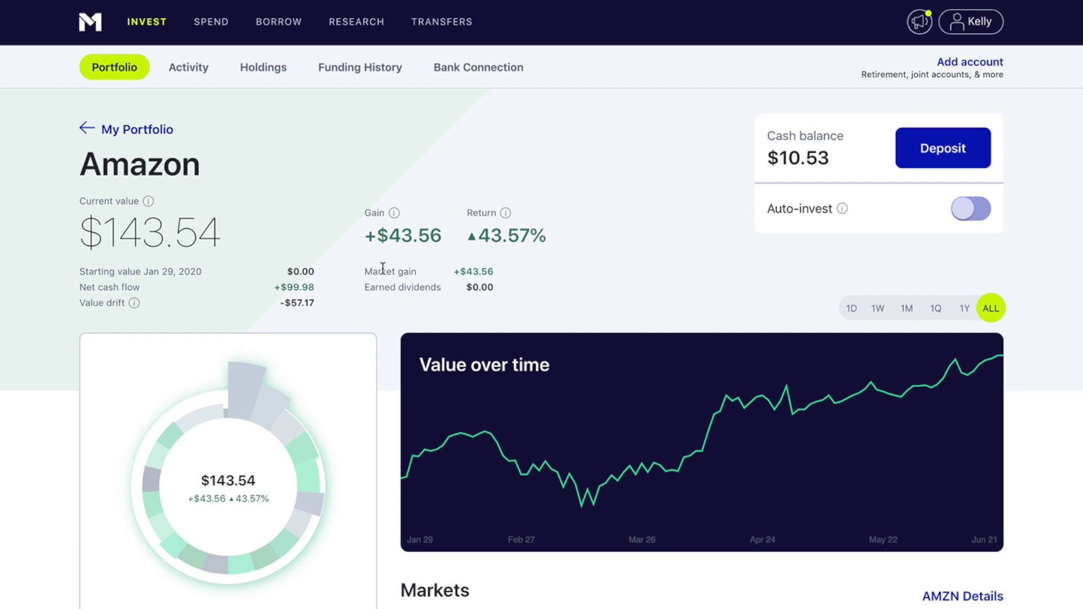
{"action": "scroll", "coordinate": [382, 268], "scroll_direction": "down", "scroll_amount": 3}
{"action": "left_click", "coordinate": [275, 471]}
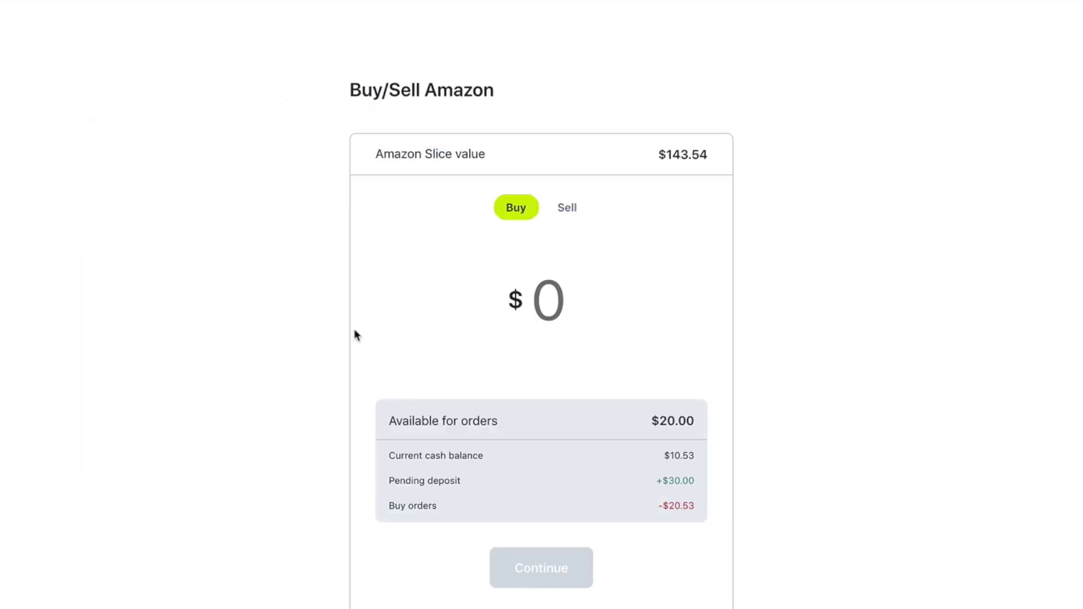
{"action": "type", "text": "20"}
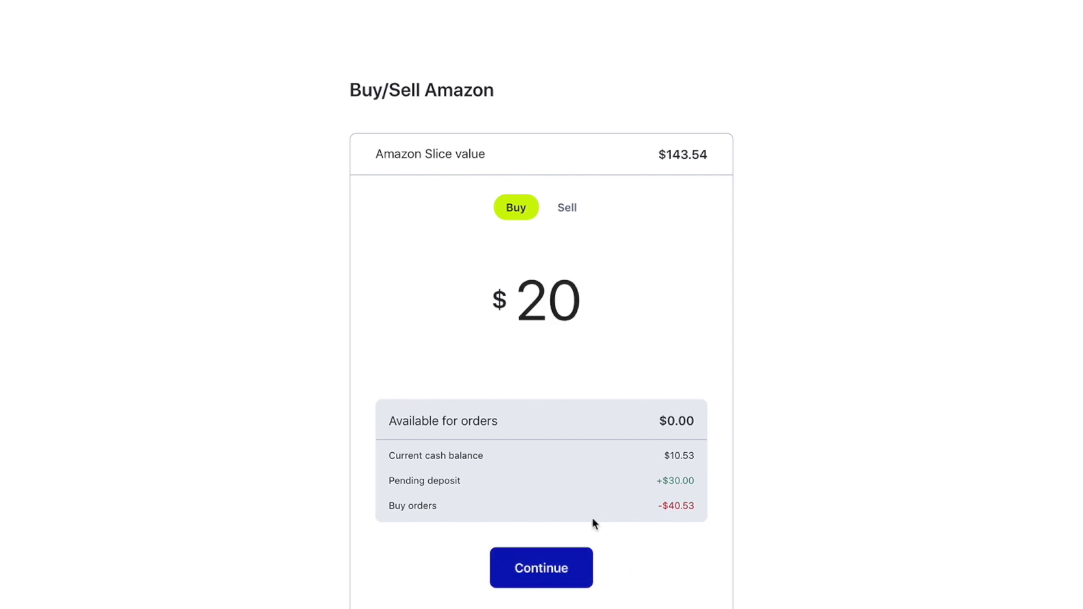
{"action": "left_click", "coordinate": [559, 570]}
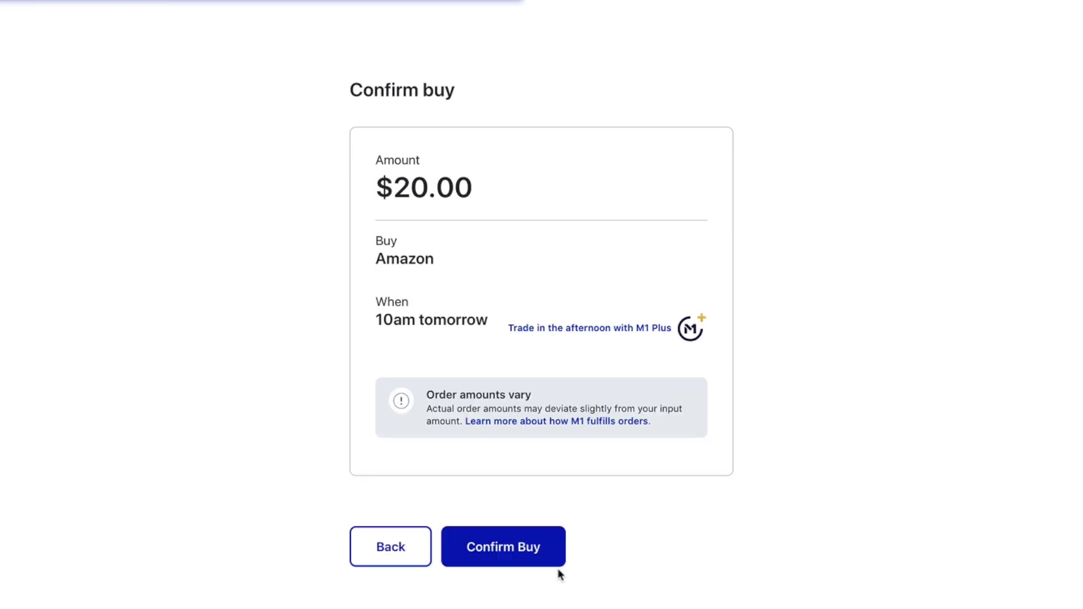
{"action": "left_click", "coordinate": [526, 552]}
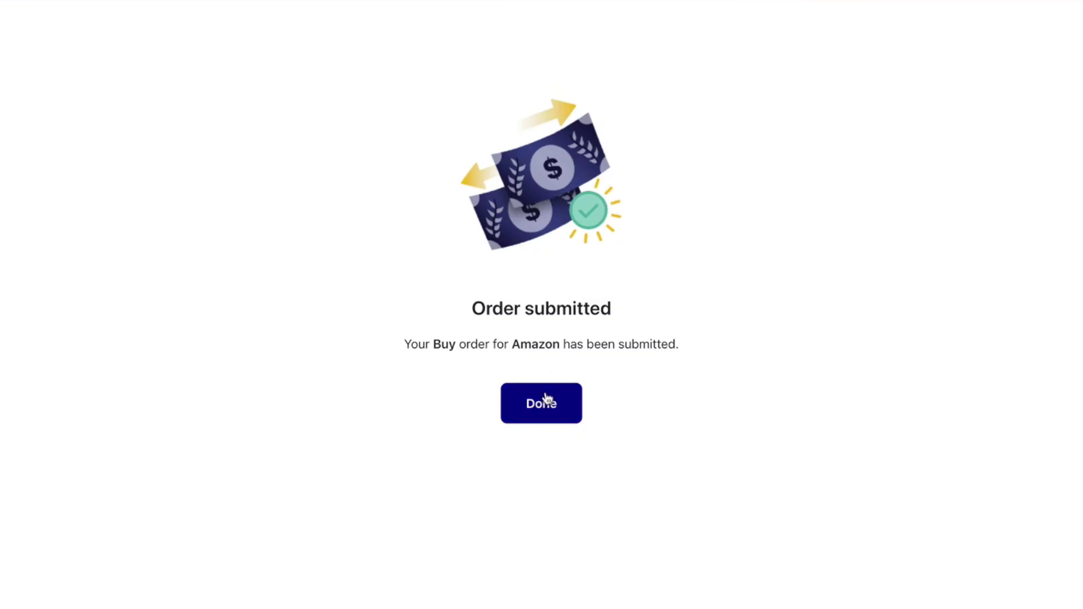
{"action": "left_click", "coordinate": [546, 399]}
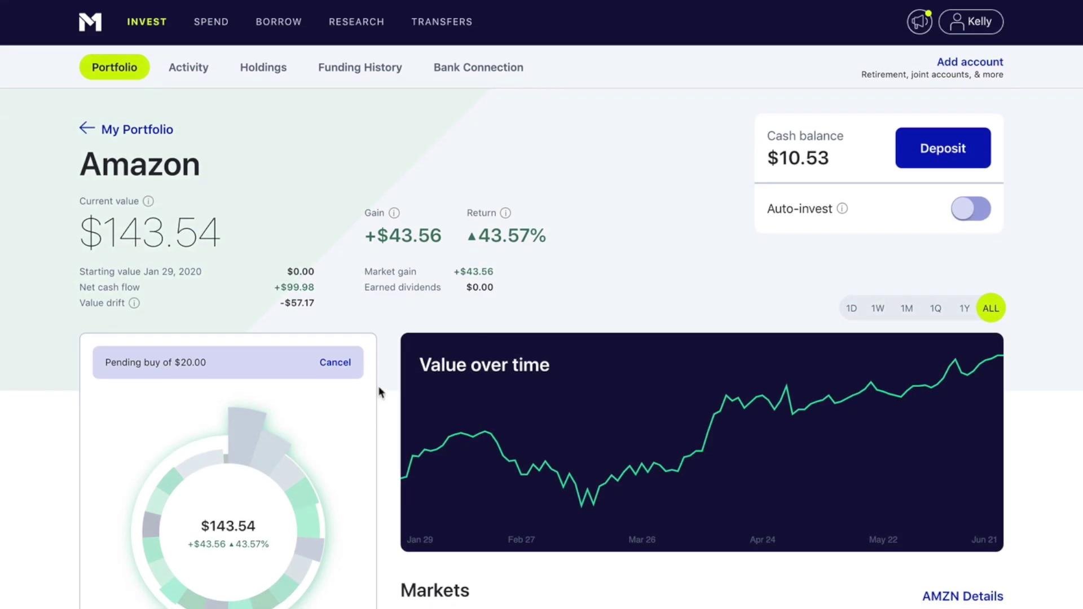
Step: Review Amazon's pending $20 buy, then view Upcoming trades details from My Portfolio
{"action": "scroll", "coordinate": [379, 349], "scroll_direction": "down", "scroll_amount": 5}
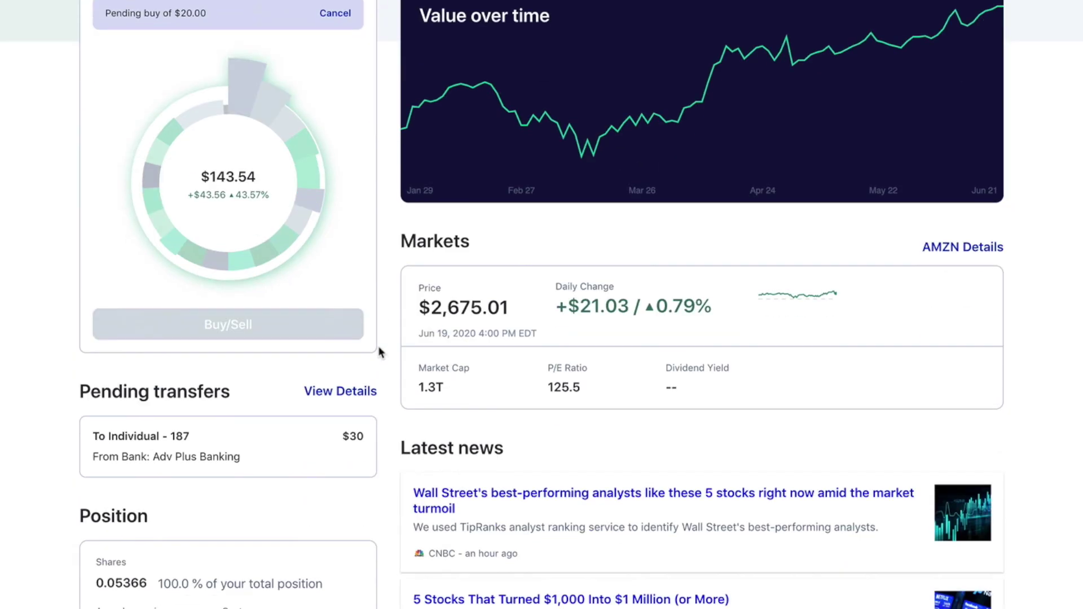
{"action": "scroll", "coordinate": [378, 348], "scroll_direction": "down", "scroll_amount": 2}
{"action": "scroll", "coordinate": [378, 350], "scroll_direction": "up", "scroll_amount": 4}
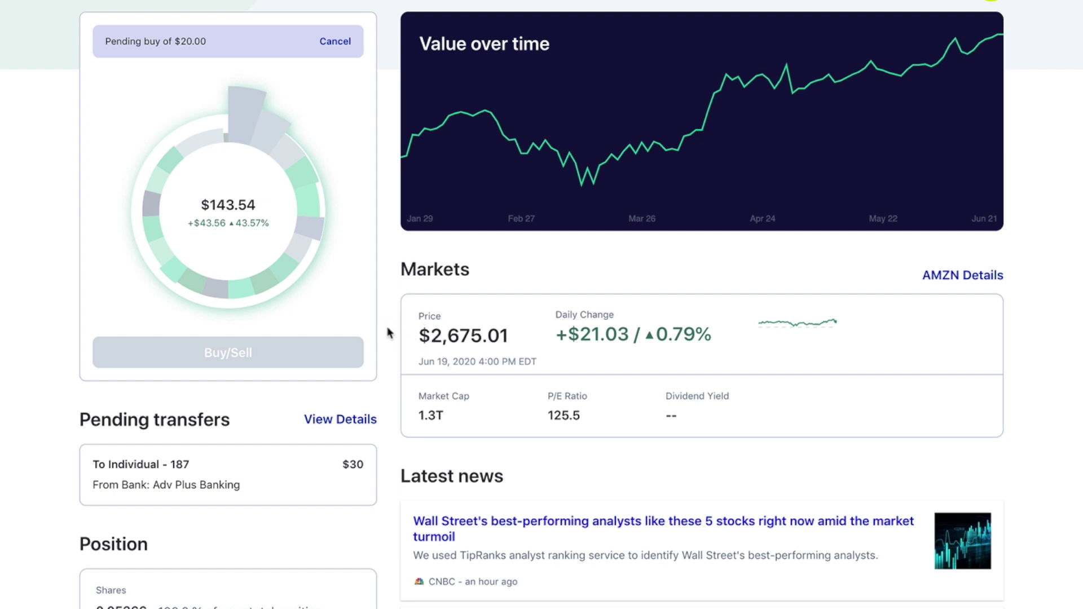
{"action": "scroll", "coordinate": [388, 333], "scroll_direction": "up", "scroll_amount": 1}
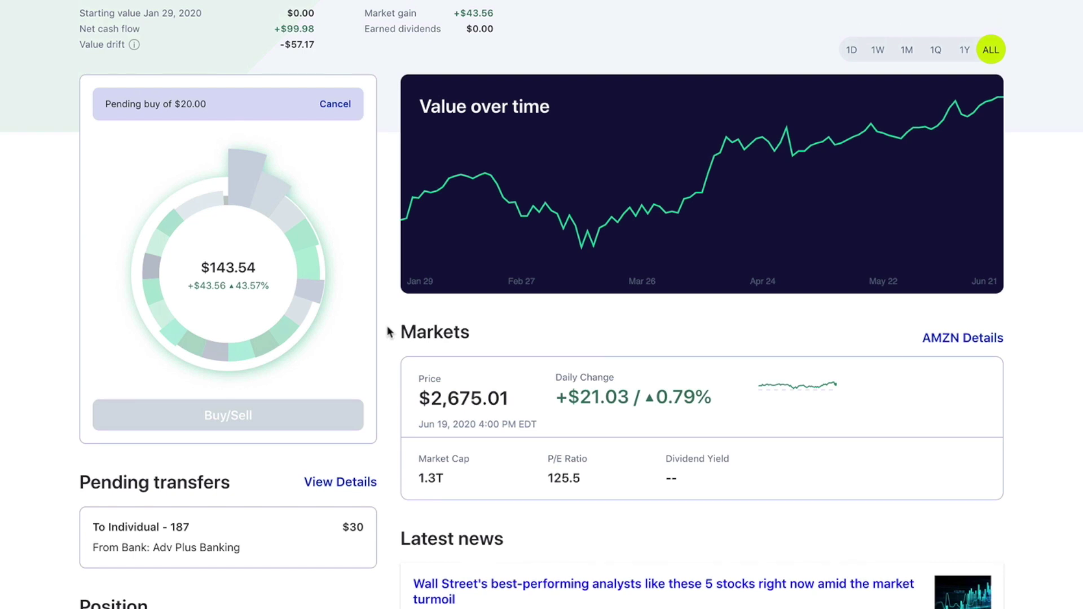
{"action": "scroll", "coordinate": [388, 332], "scroll_direction": "up", "scroll_amount": 4}
{"action": "scroll", "coordinate": [388, 333], "scroll_direction": "down", "scroll_amount": 2}
{"action": "scroll", "coordinate": [388, 333], "scroll_direction": "up", "scroll_amount": 3}
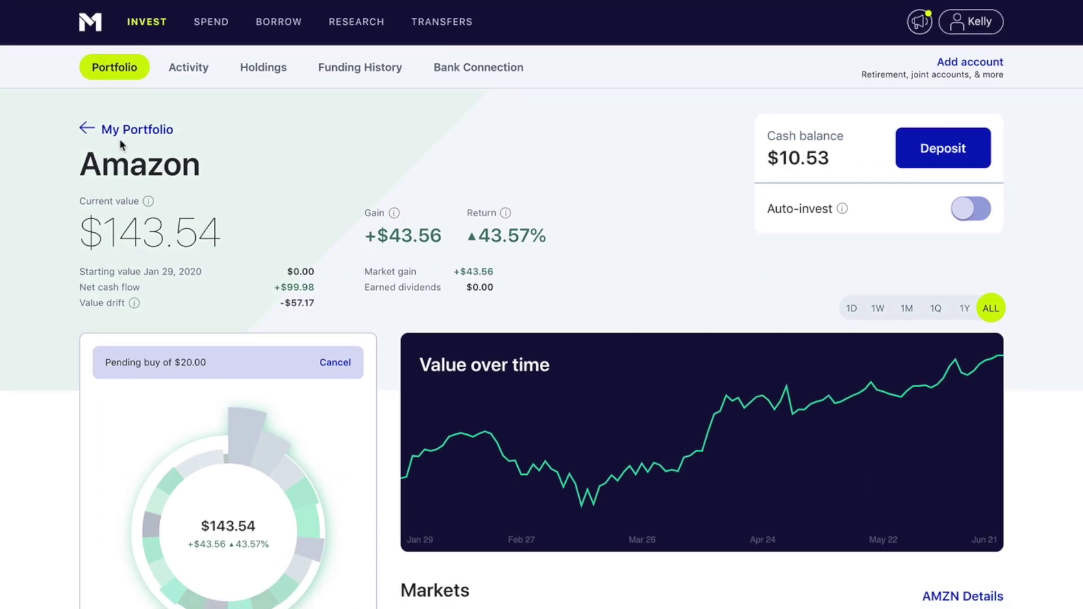
{"action": "left_click", "coordinate": [128, 131]}
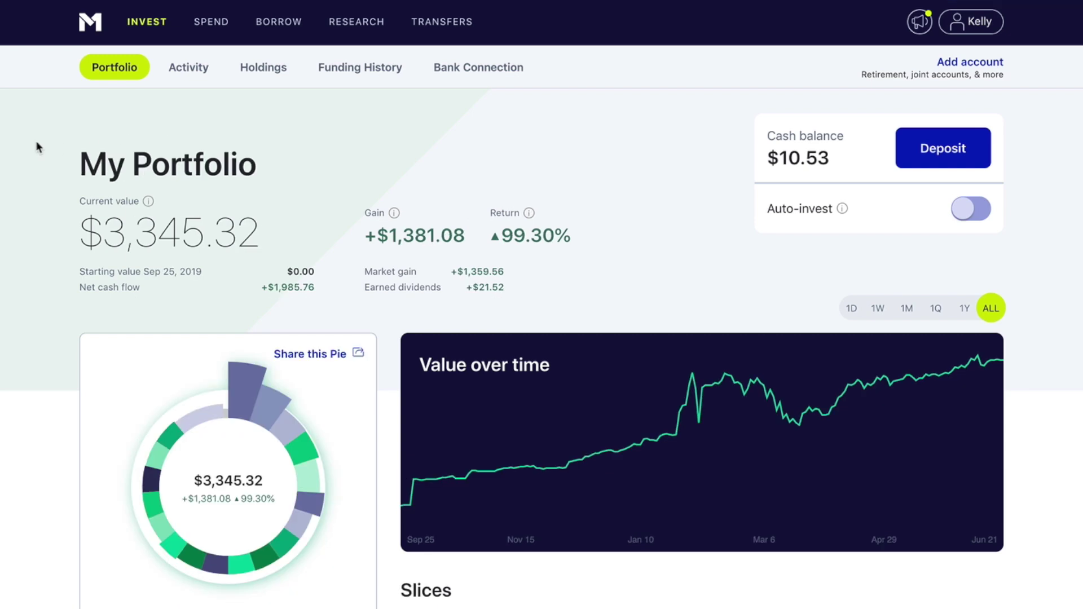
{"action": "scroll", "coordinate": [38, 147], "scroll_direction": "down", "scroll_amount": 8}
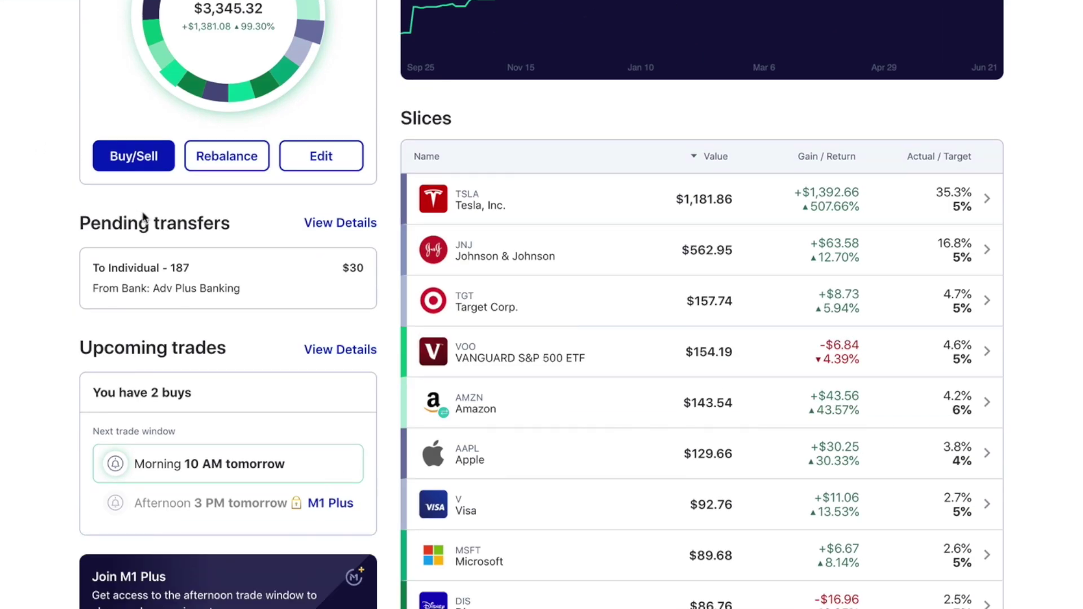
{"action": "left_click", "coordinate": [325, 352]}
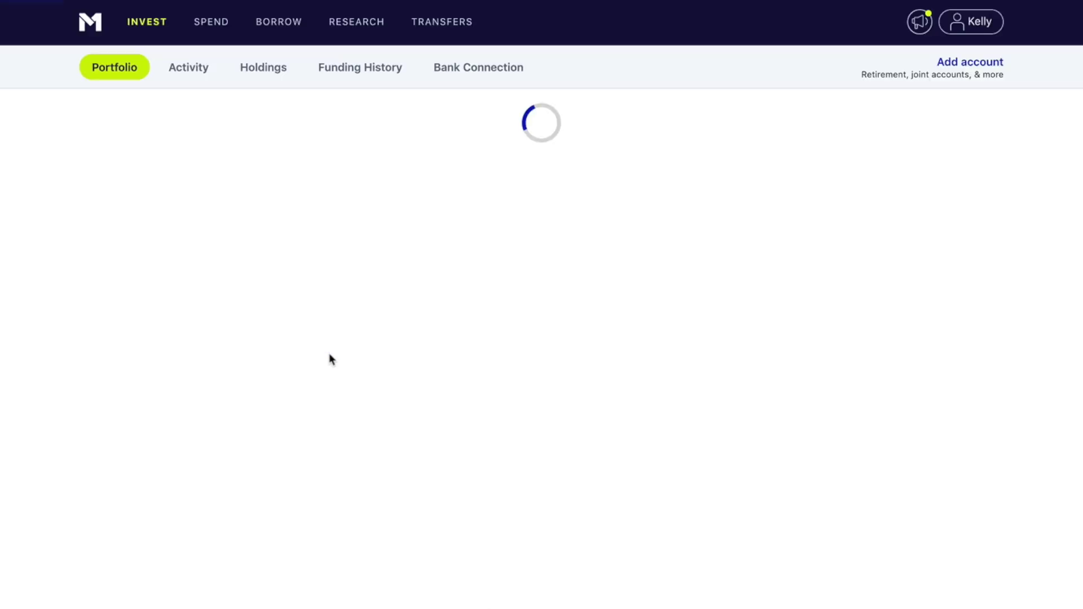
Step: Review the pending PepsiCo $20.53 and Amazon $20 buys on Upcoming trades
{"action": "scroll", "coordinate": [66, 370], "scroll_direction": "down", "scroll_amount": 3}
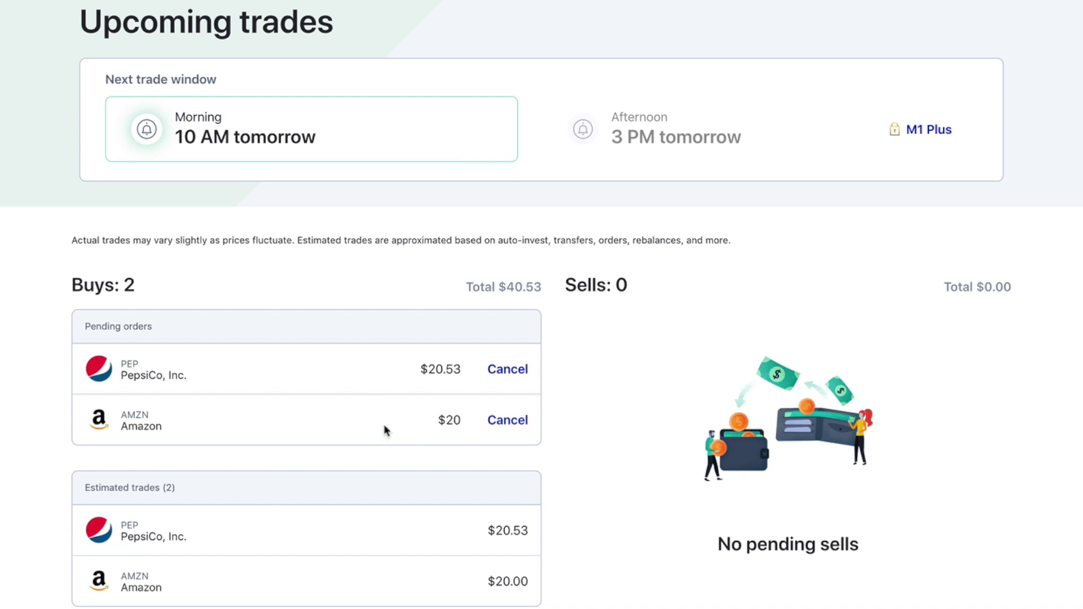
{"action": "scroll", "coordinate": [384, 425], "scroll_direction": "up", "scroll_amount": 3}
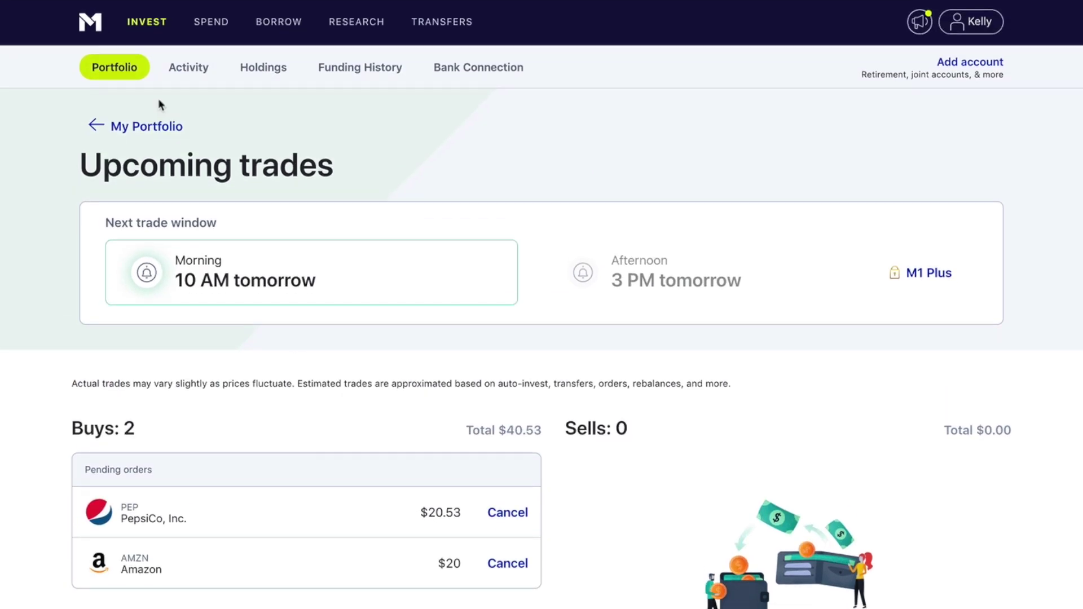
Step: Go back to My Portfolio and scroll through its Slices table
{"action": "left_click", "coordinate": [135, 126]}
{"action": "scroll", "coordinate": [13, 180], "scroll_direction": "down", "scroll_amount": 4}
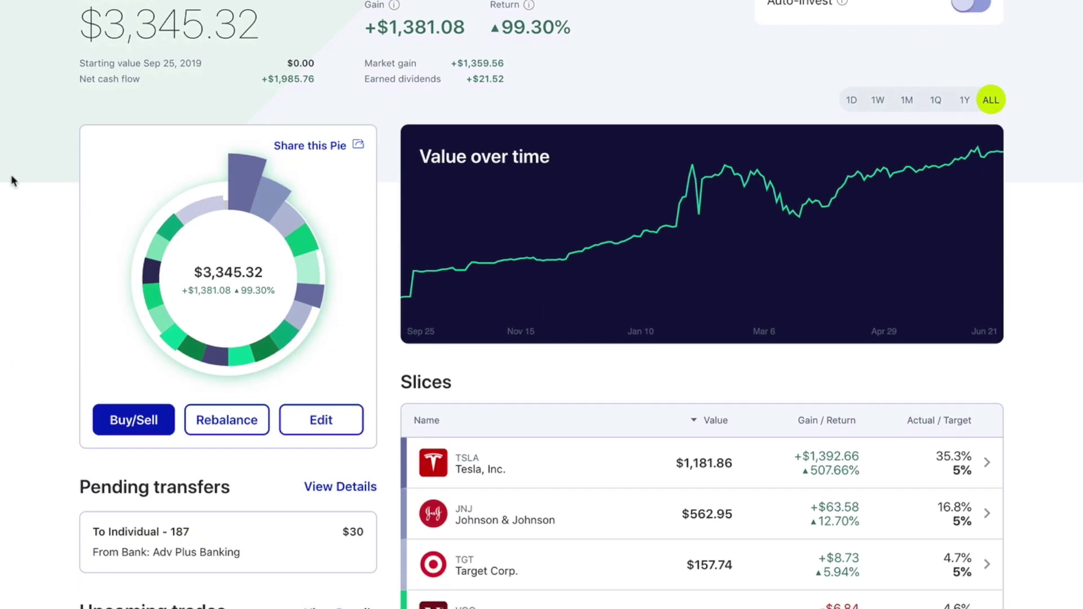
{"action": "scroll", "coordinate": [13, 181], "scroll_direction": "up", "scroll_amount": 1}
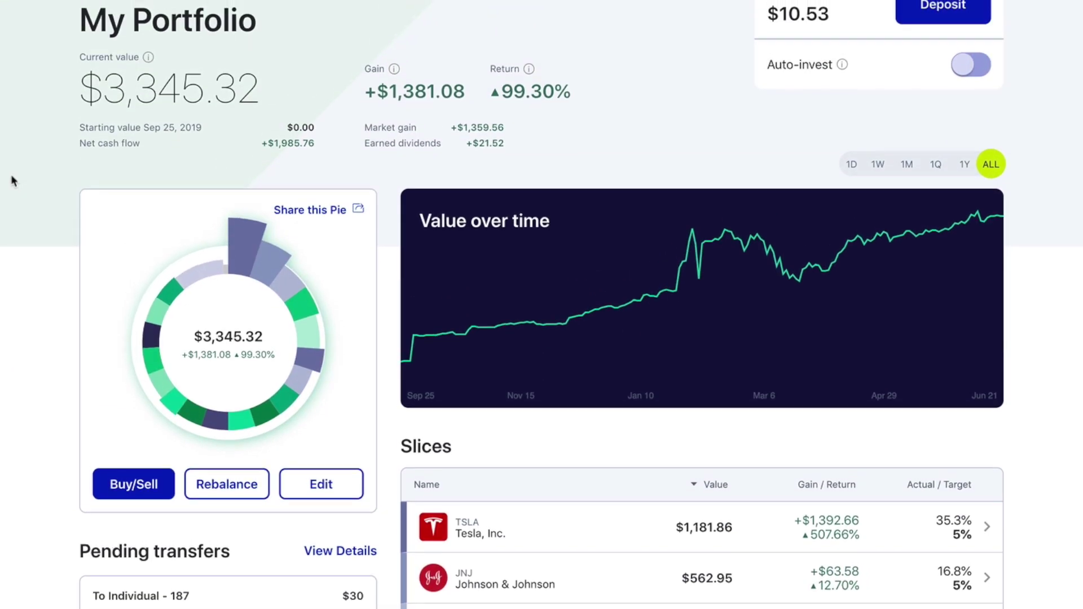
{"action": "scroll", "coordinate": [13, 181], "scroll_direction": "up", "scroll_amount": 3}
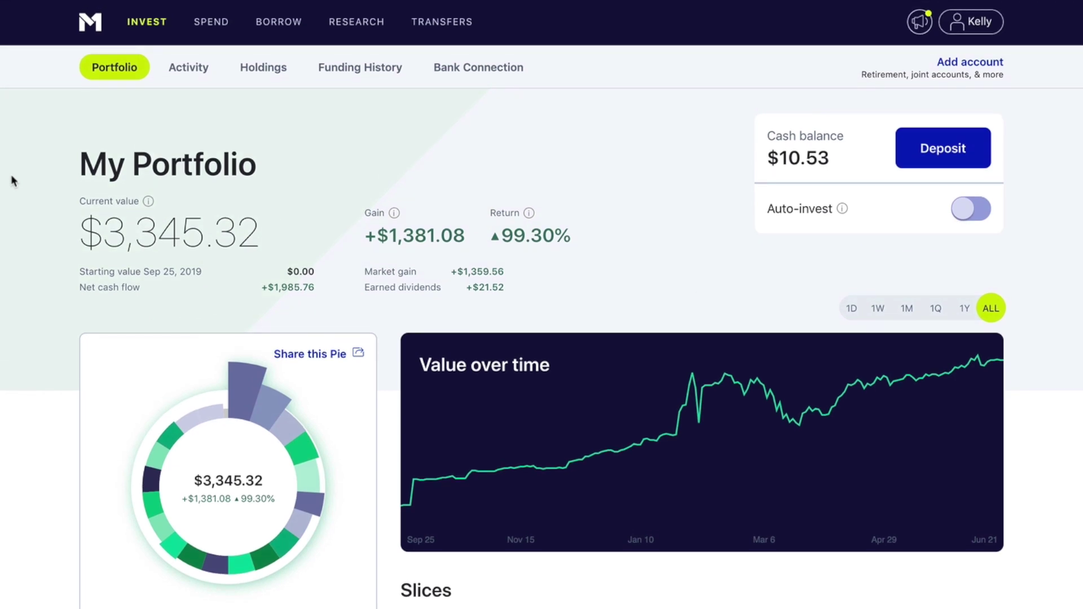
{"action": "scroll", "coordinate": [12, 180], "scroll_direction": "down", "scroll_amount": 8}
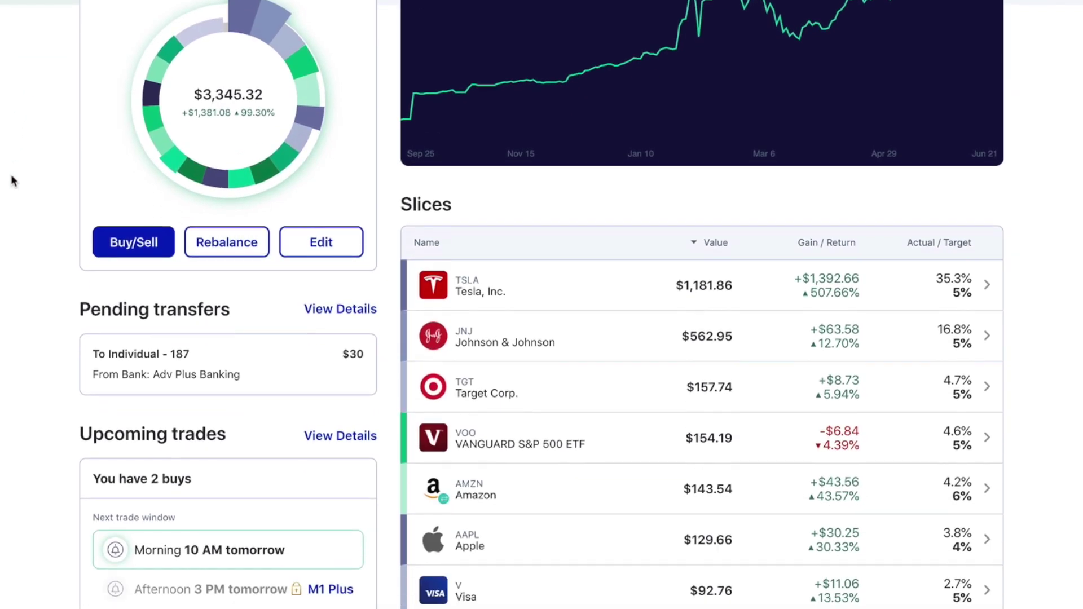
{"action": "scroll", "coordinate": [12, 181], "scroll_direction": "down", "scroll_amount": 1}
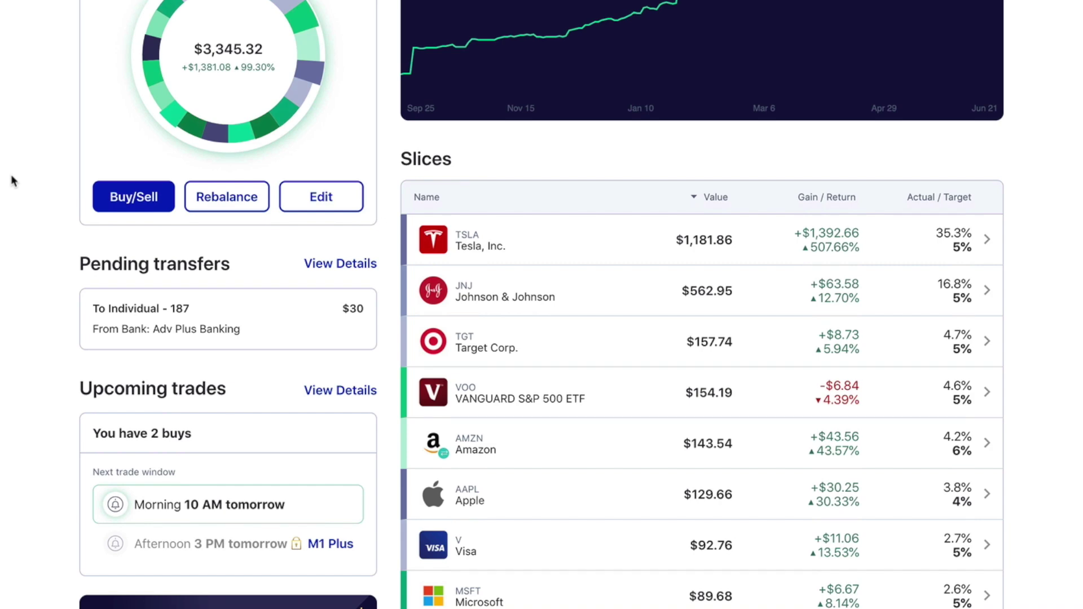
{"action": "scroll", "coordinate": [12, 181], "scroll_direction": "down", "scroll_amount": 4}
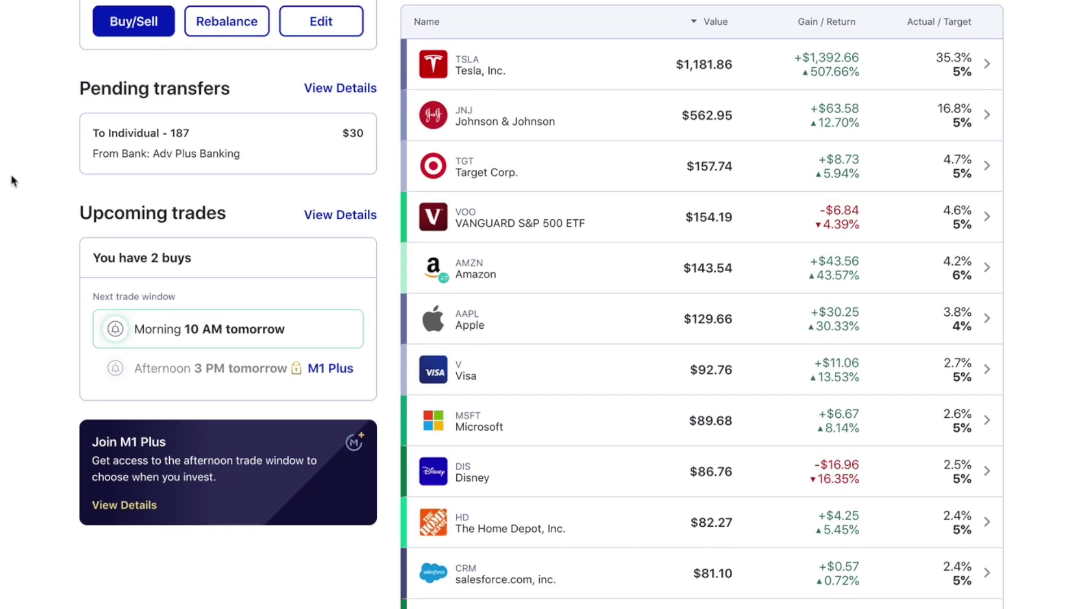